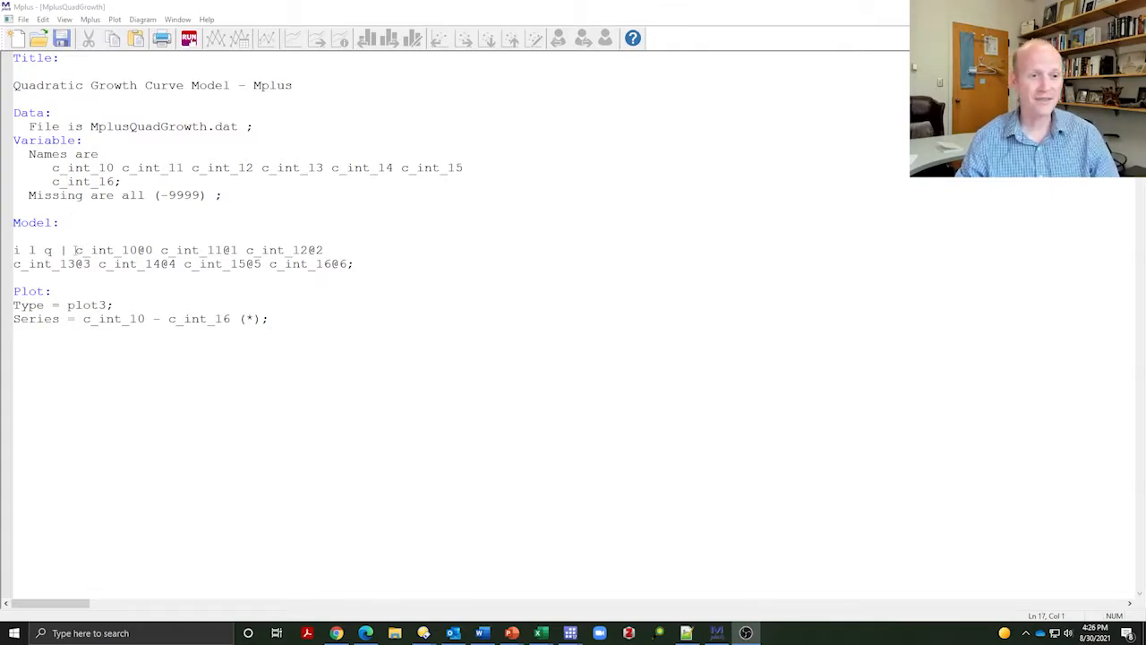
- Examine the Model command's growth factors i, l and q and the time score assigned to each c_int variable
drag(75, 251, 82, 250)
click(10, 255)
drag(14, 251, 66, 252)
click(30, 251)
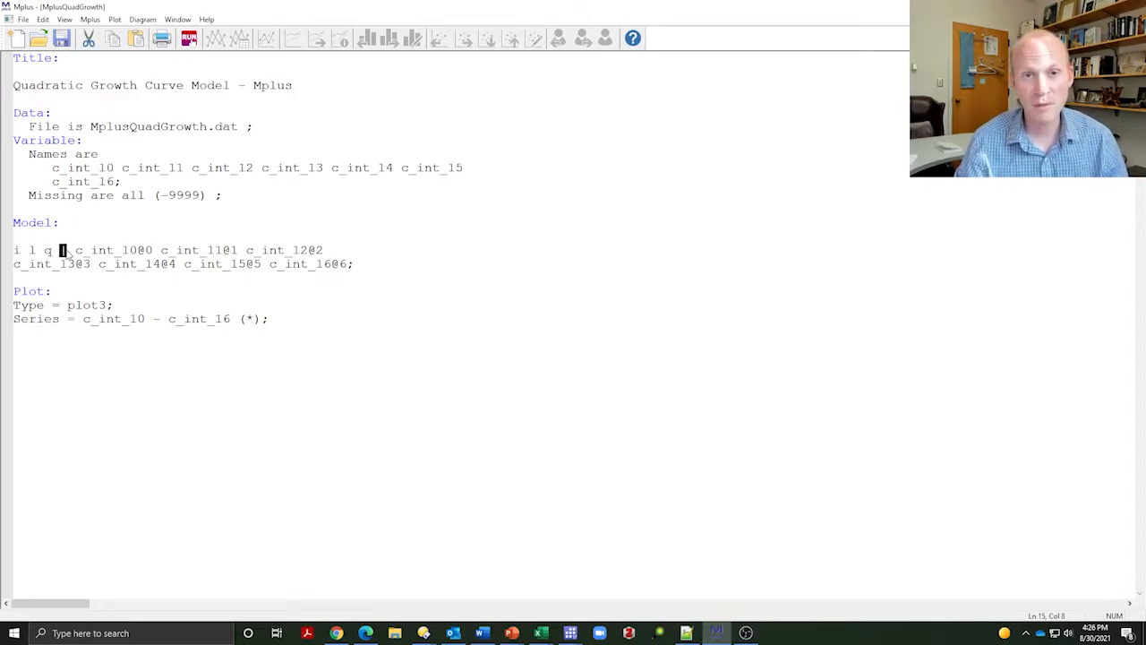
double_click(93, 249)
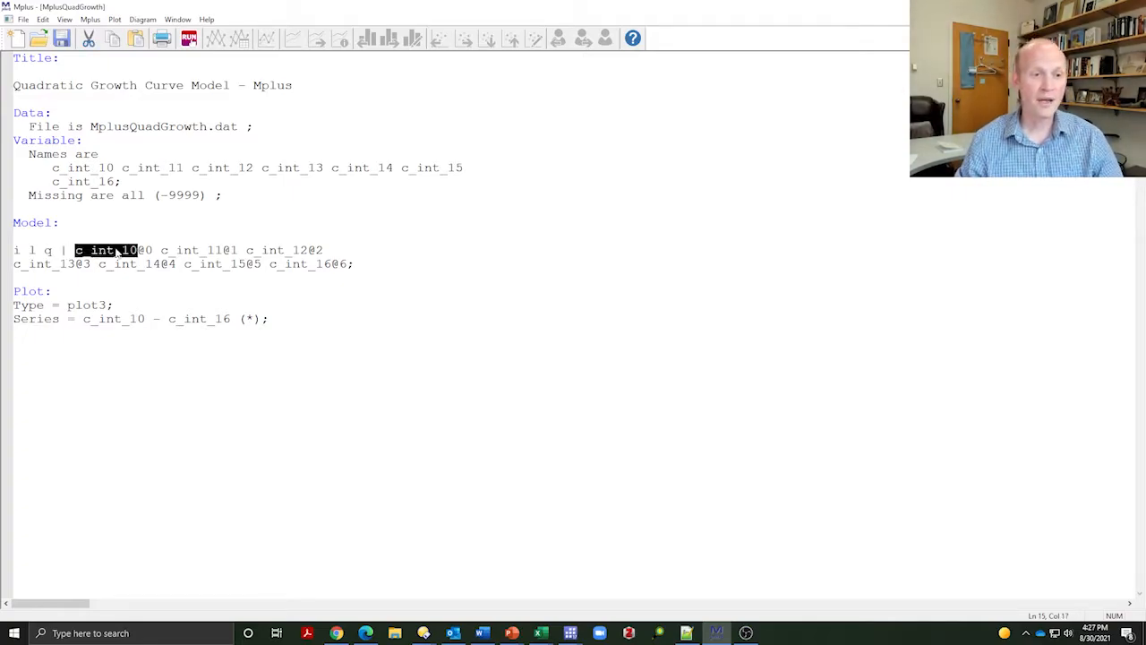
double_click(186, 250)
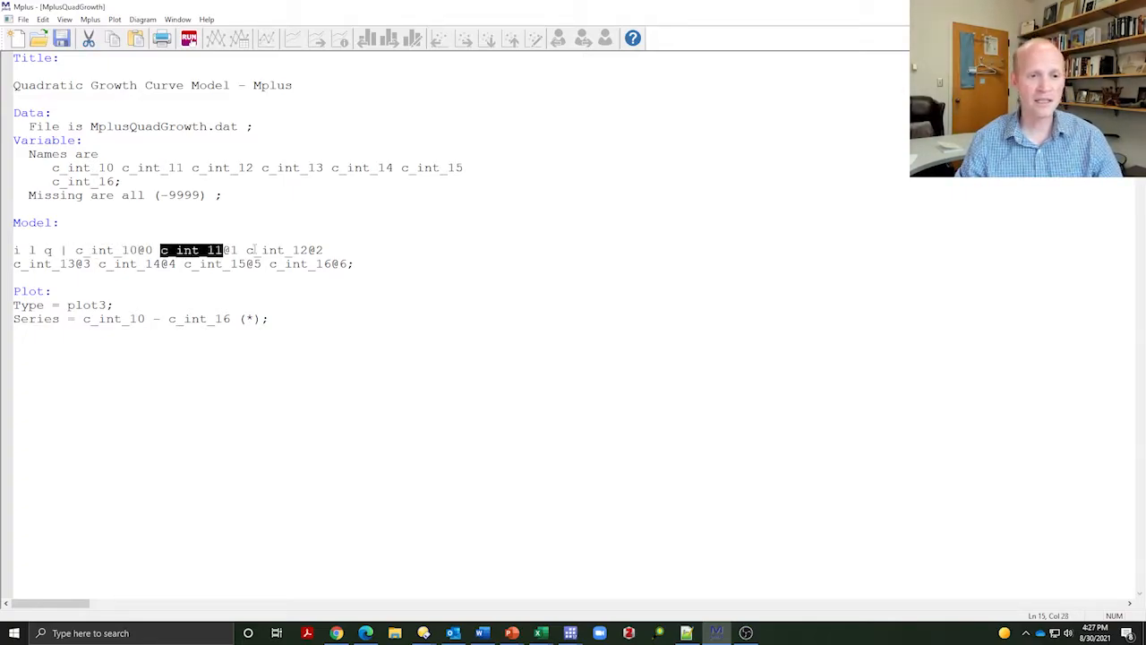
double_click(276, 250)
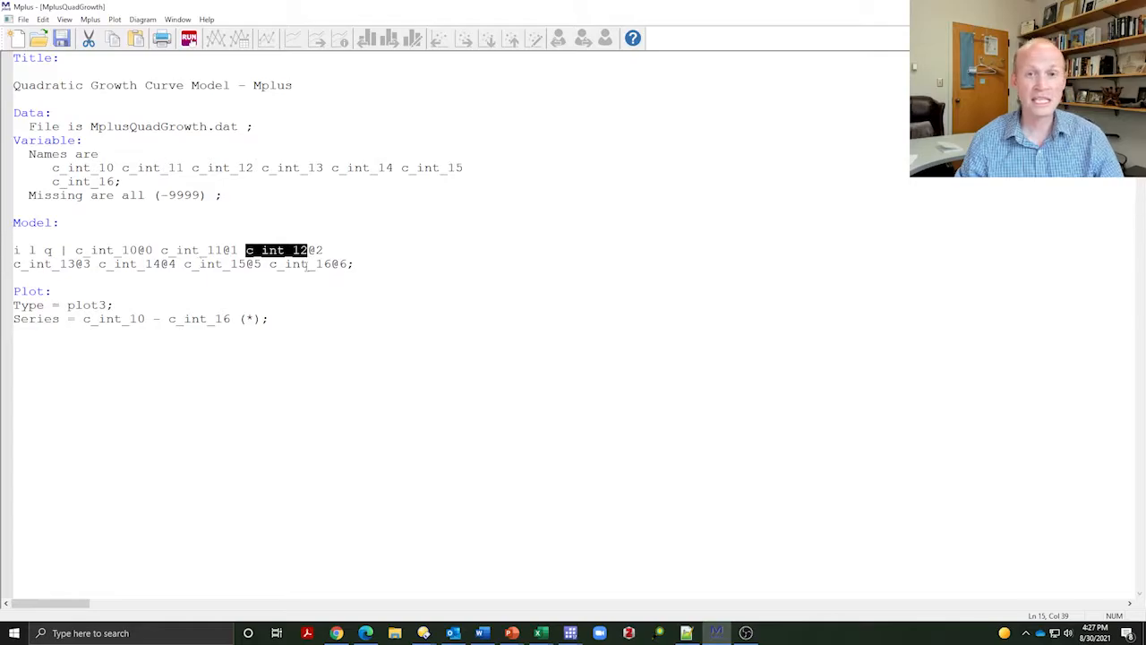
drag(137, 251, 153, 250)
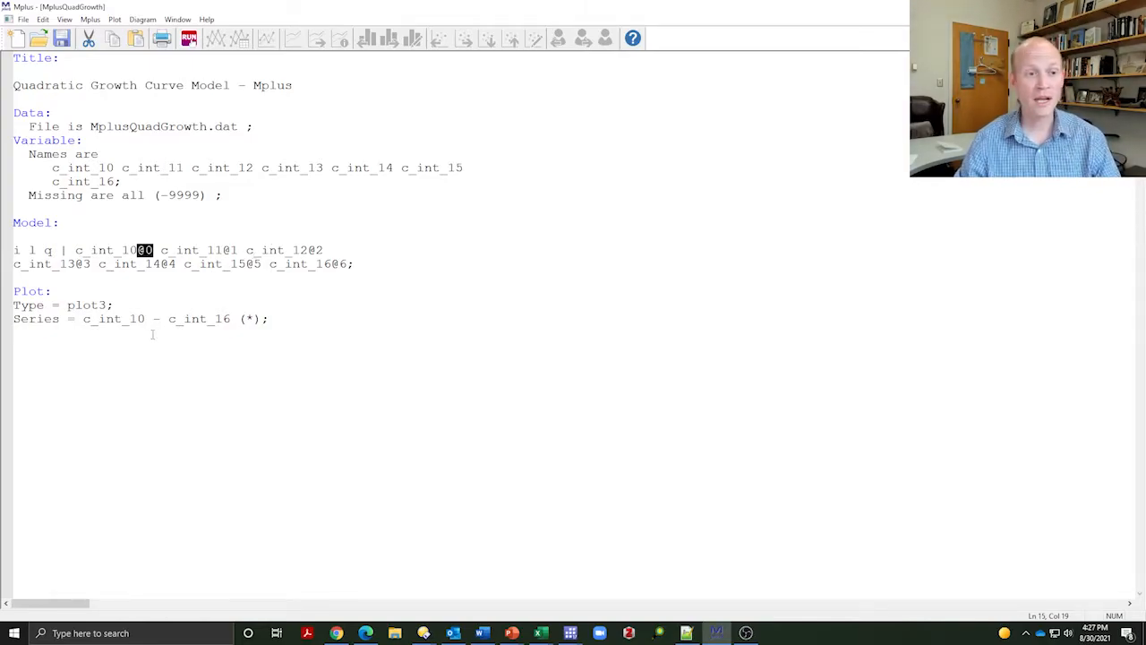
- Examine the Plot command's type setting and the Series line from c_int_10 to c_int_16
drag(122, 306, 32, 316)
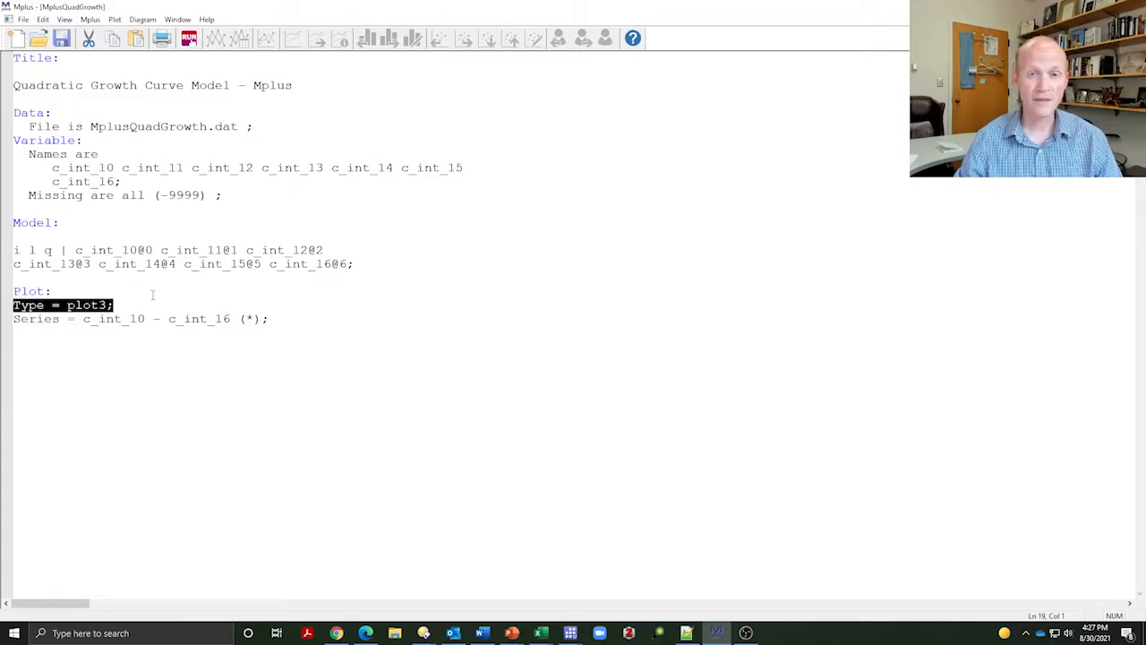
double_click(38, 320)
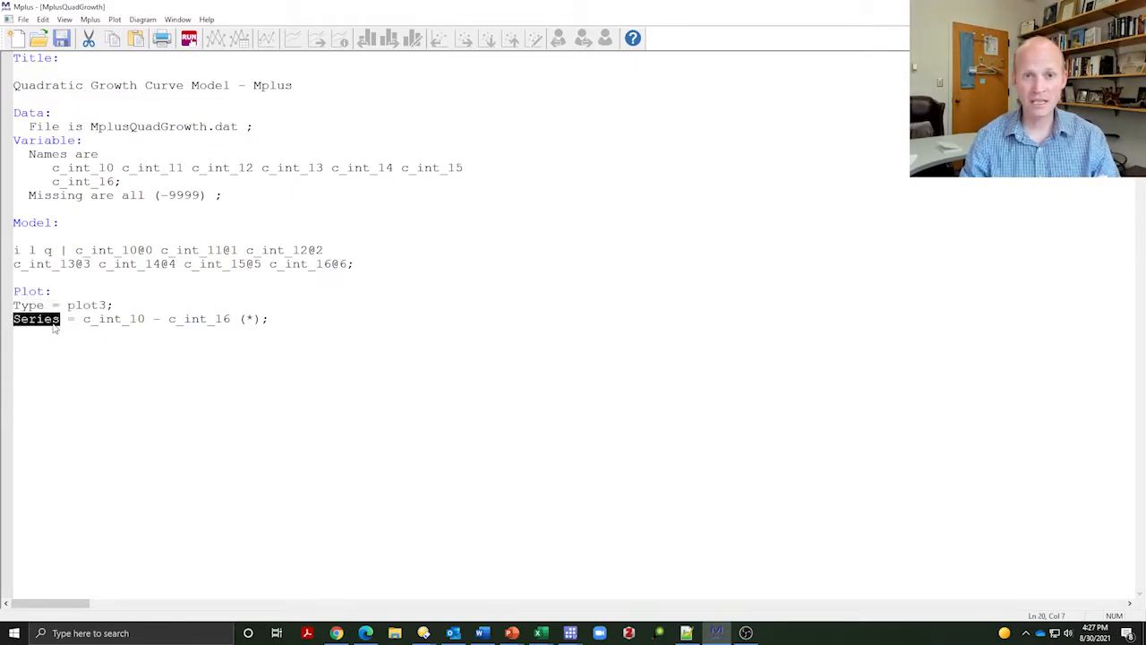
double_click(105, 320)
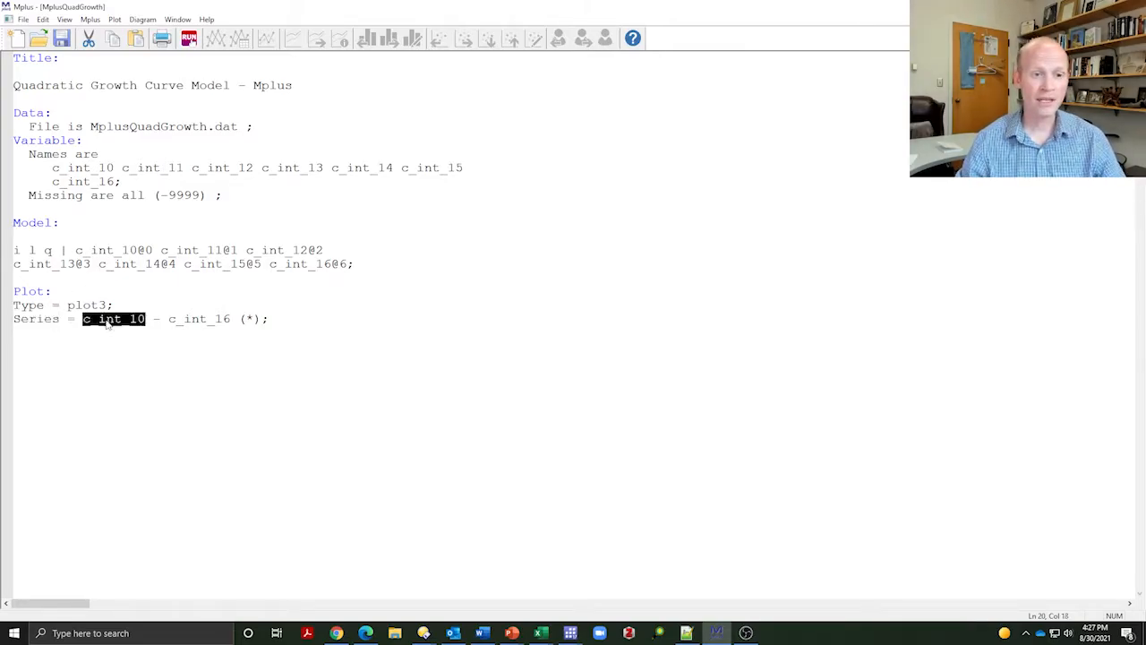
click(157, 324)
double_click(199, 324)
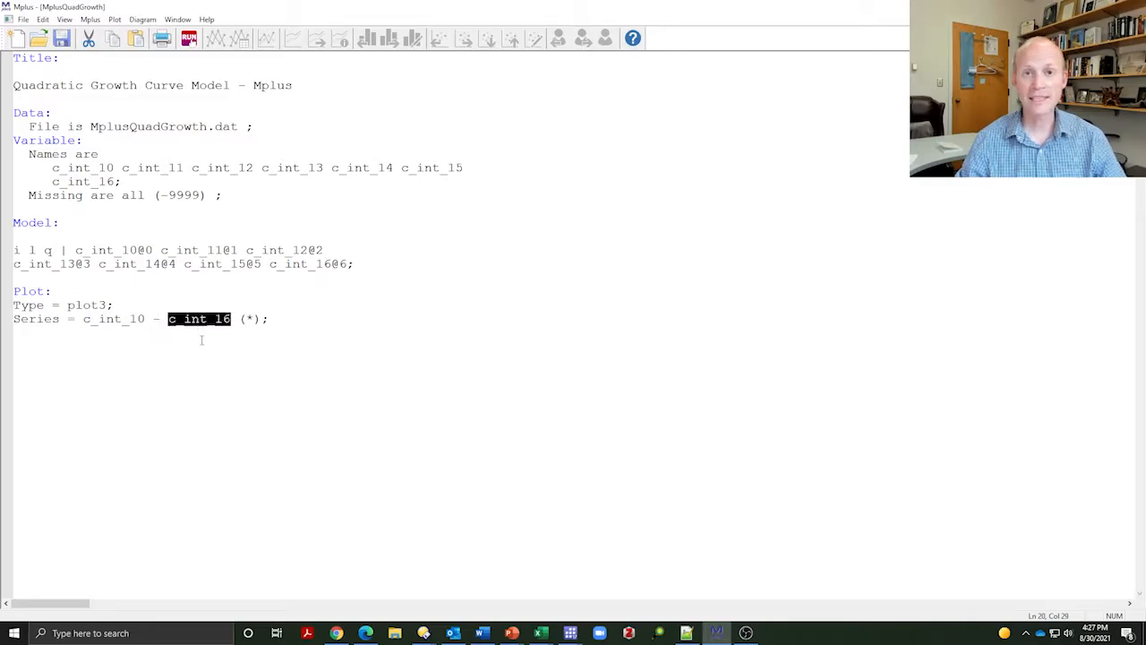
drag(238, 322, 251, 324)
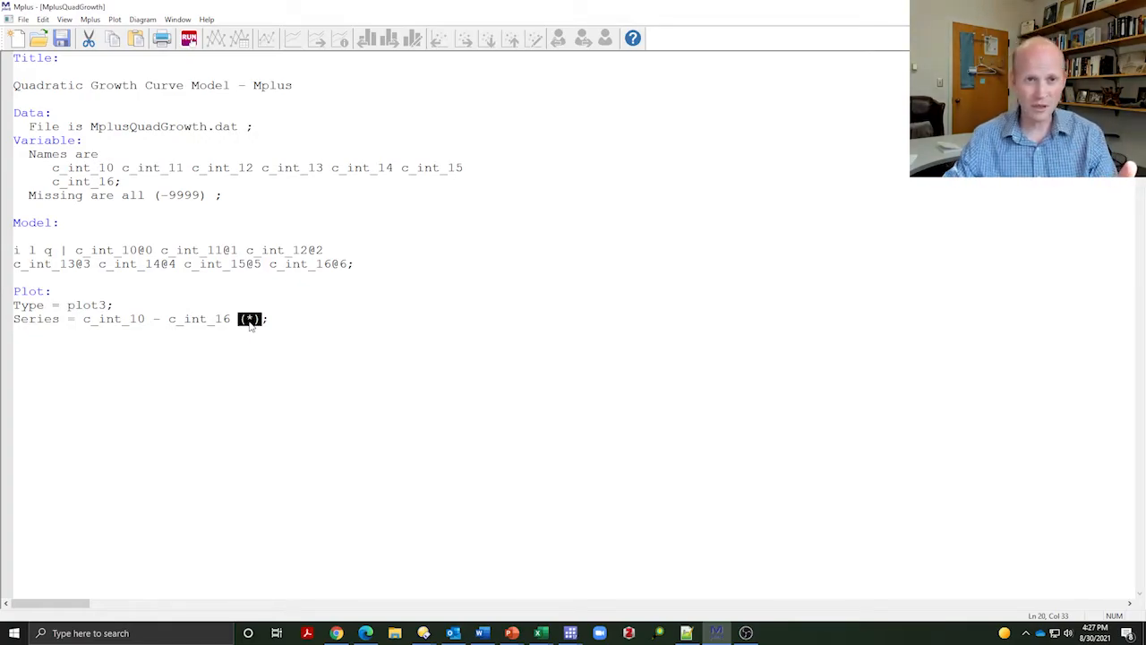
drag(83, 321, 228, 328)
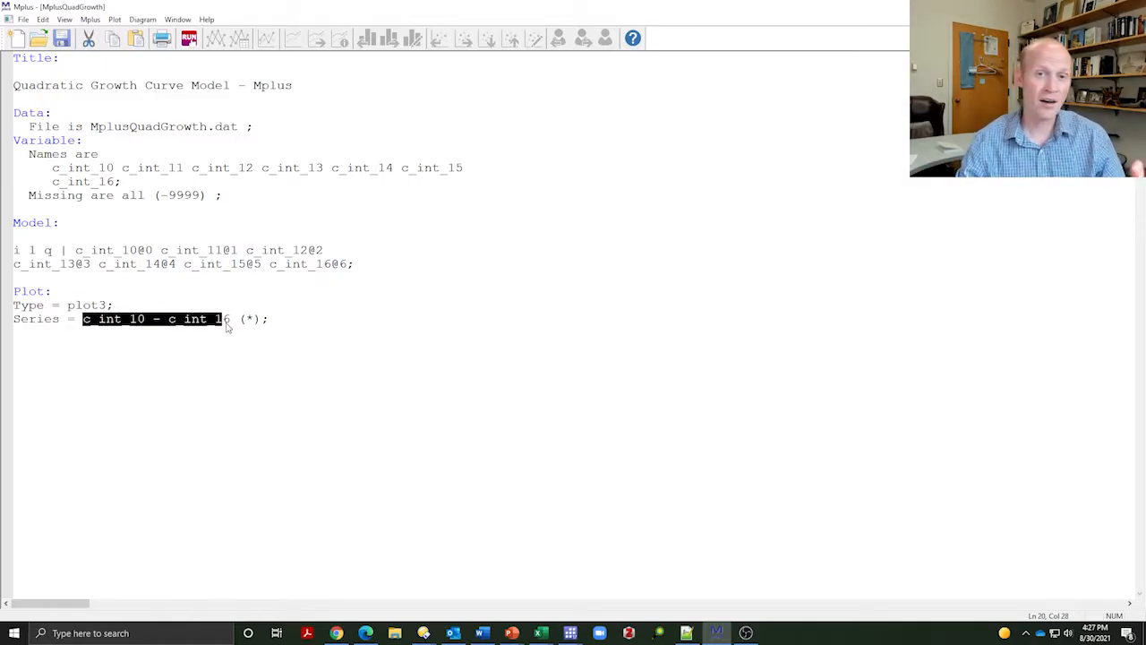
- Run the quadratic growth curve model and display the Estimated means plot
click(210, 278)
click(190, 42)
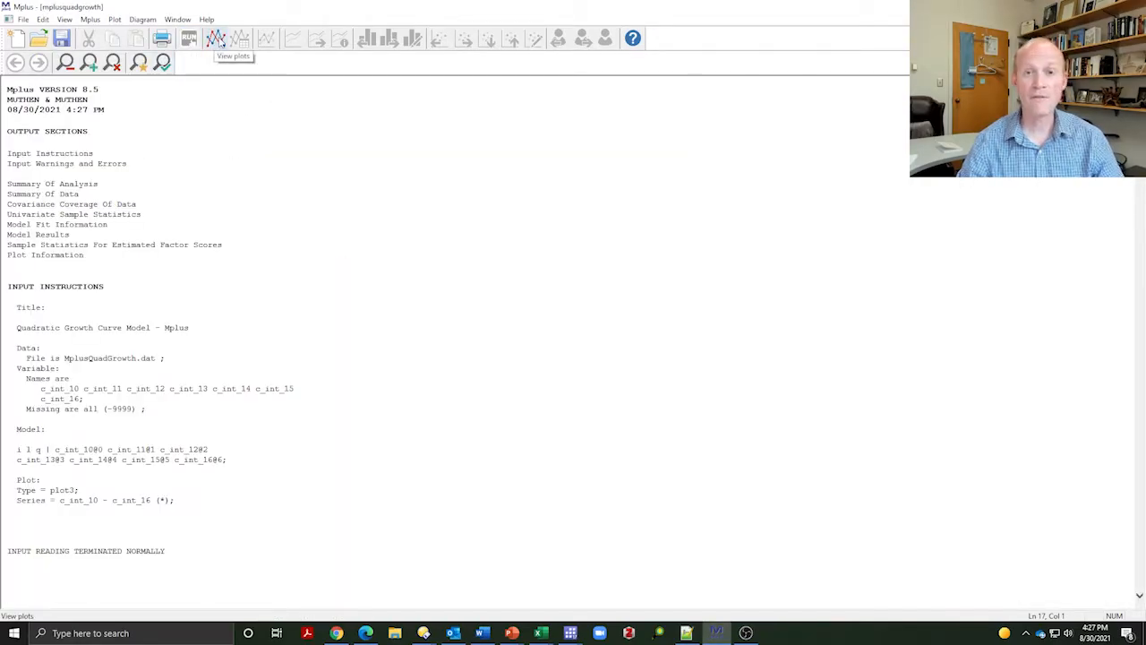
click(220, 42)
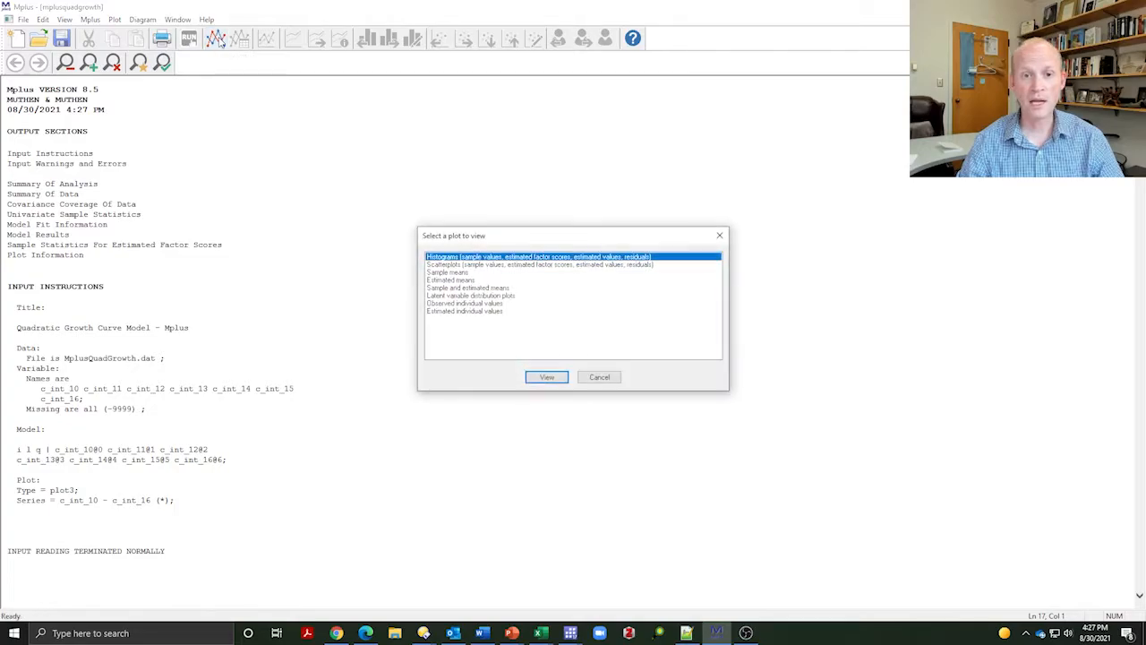
click(453, 280)
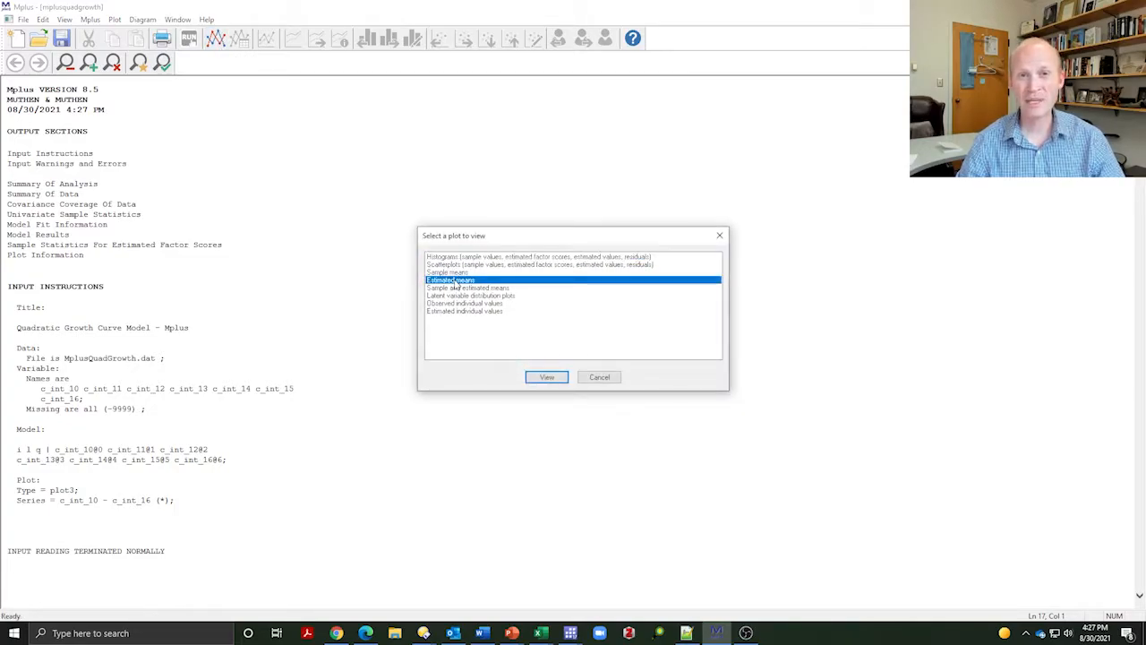
click(547, 377)
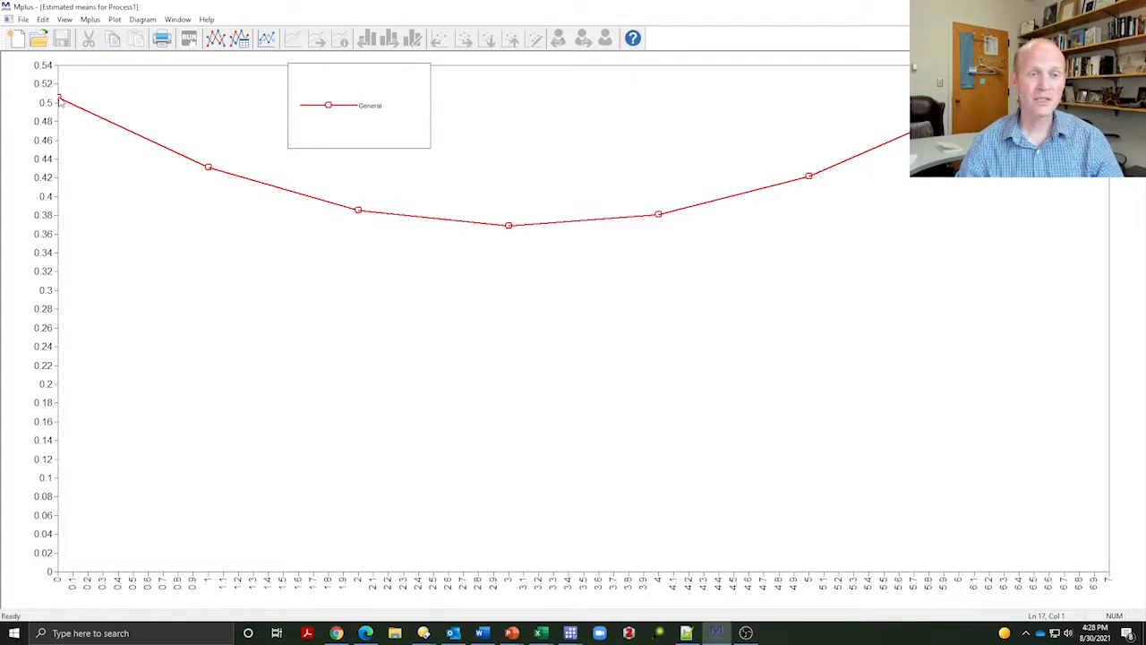
mouse_move(60, 102)
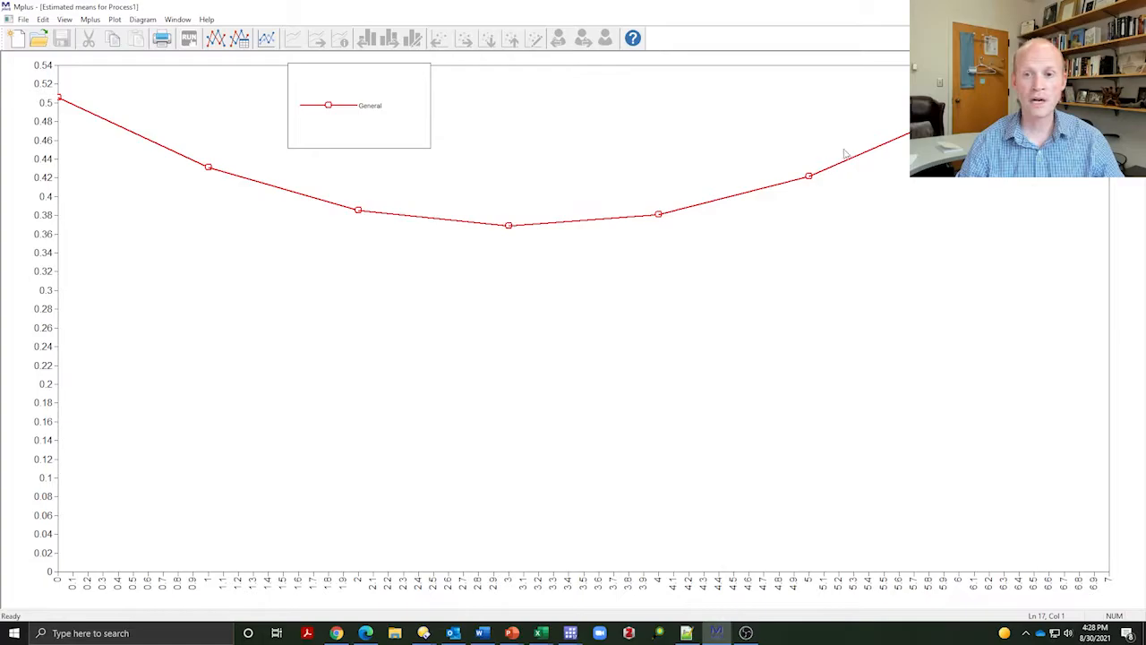
- Save the plot data to the desktop as Quad growth in .dat format, overwriting the existing file
click(240, 39)
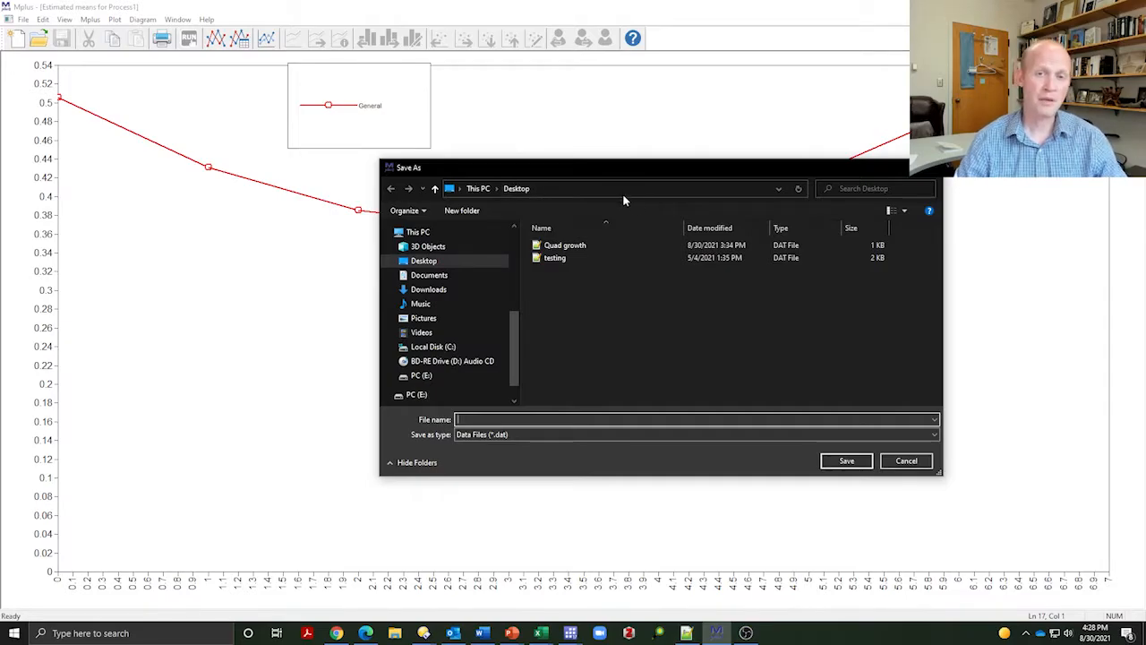
click(567, 249)
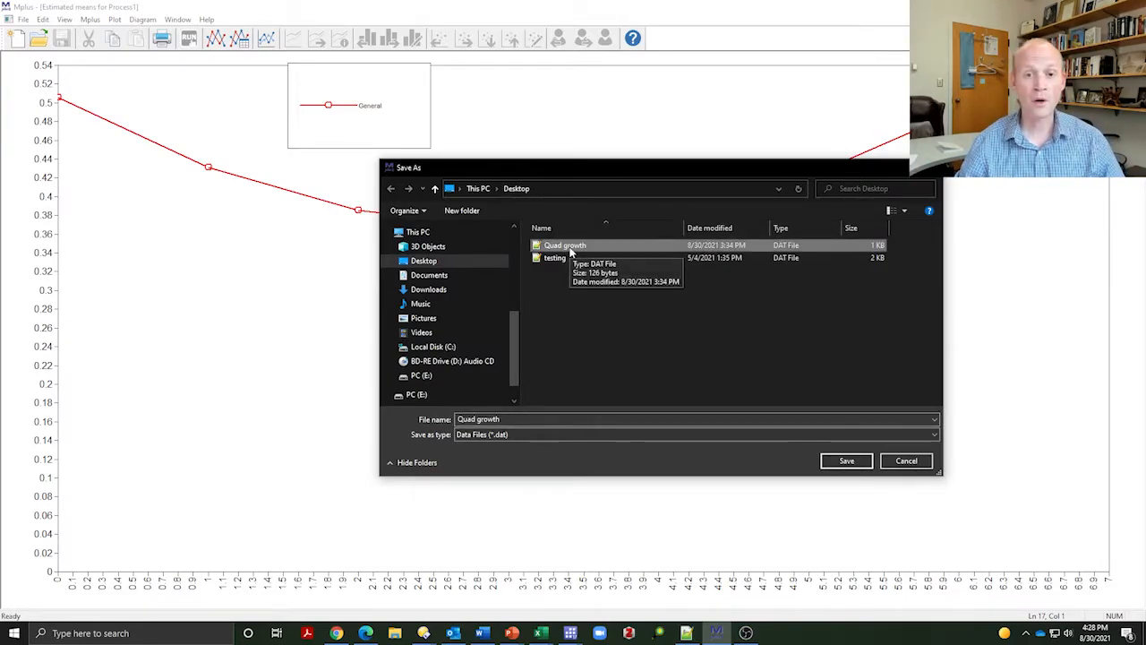
click(846, 460)
click(598, 318)
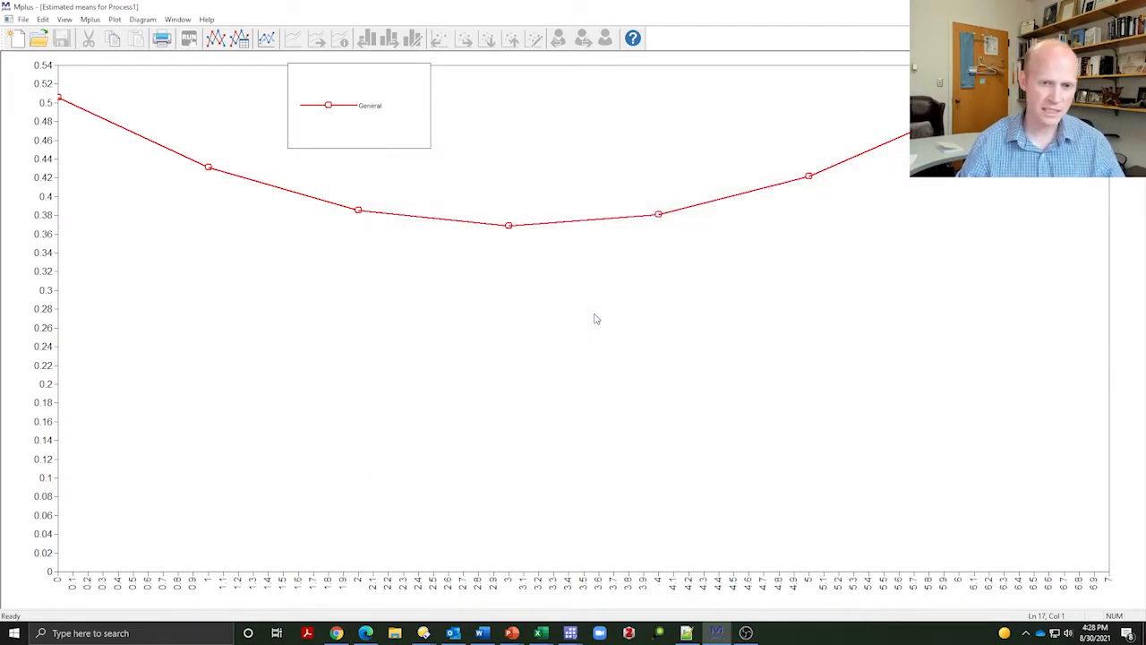
- Open Quad growth.dat from the desktop in Notepad++ and review its time points and estimated means
key(super+d)
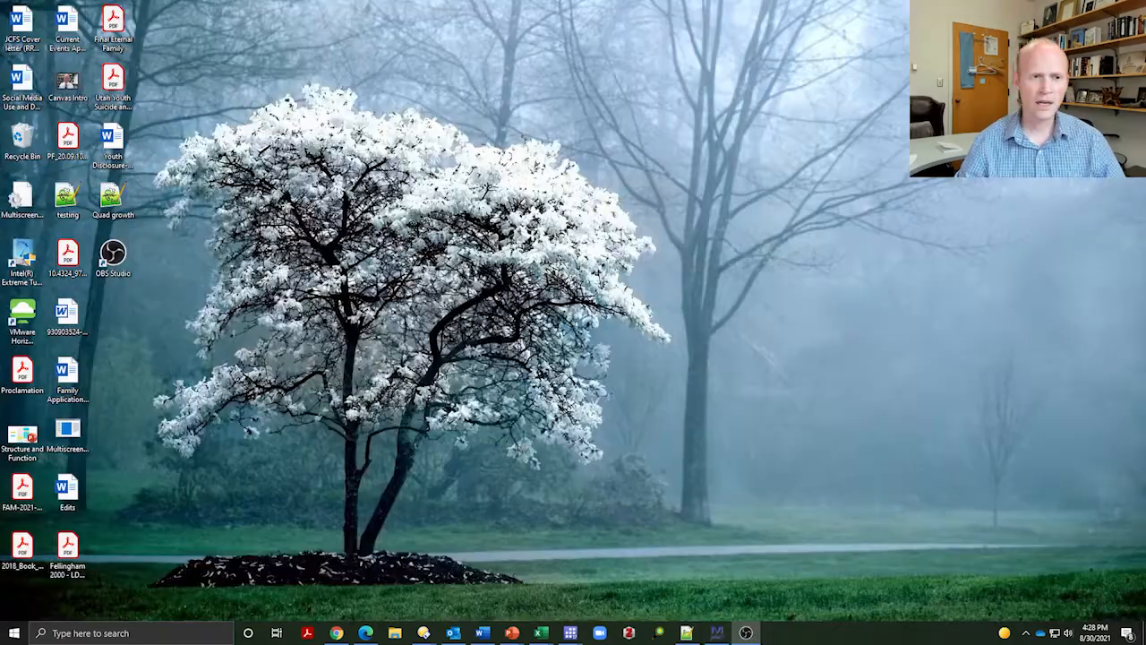
double_click(113, 200)
drag(714, 147, 617, 72)
click(630, 83)
key(Down)
key(Down)
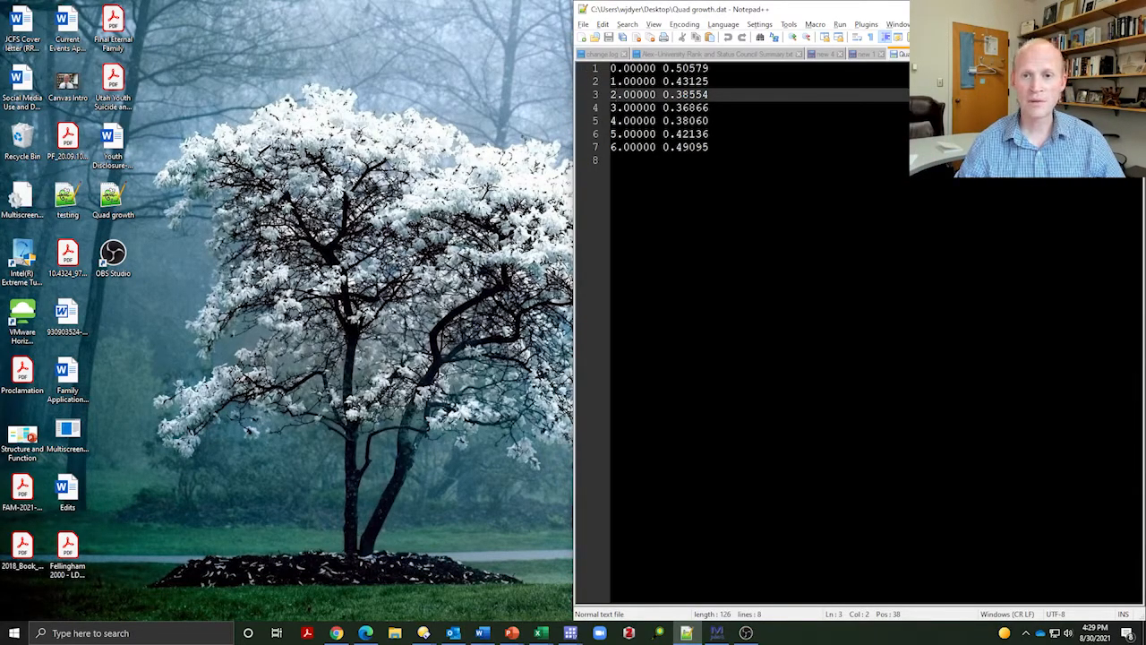
drag(663, 69, 714, 134)
click(715, 147)
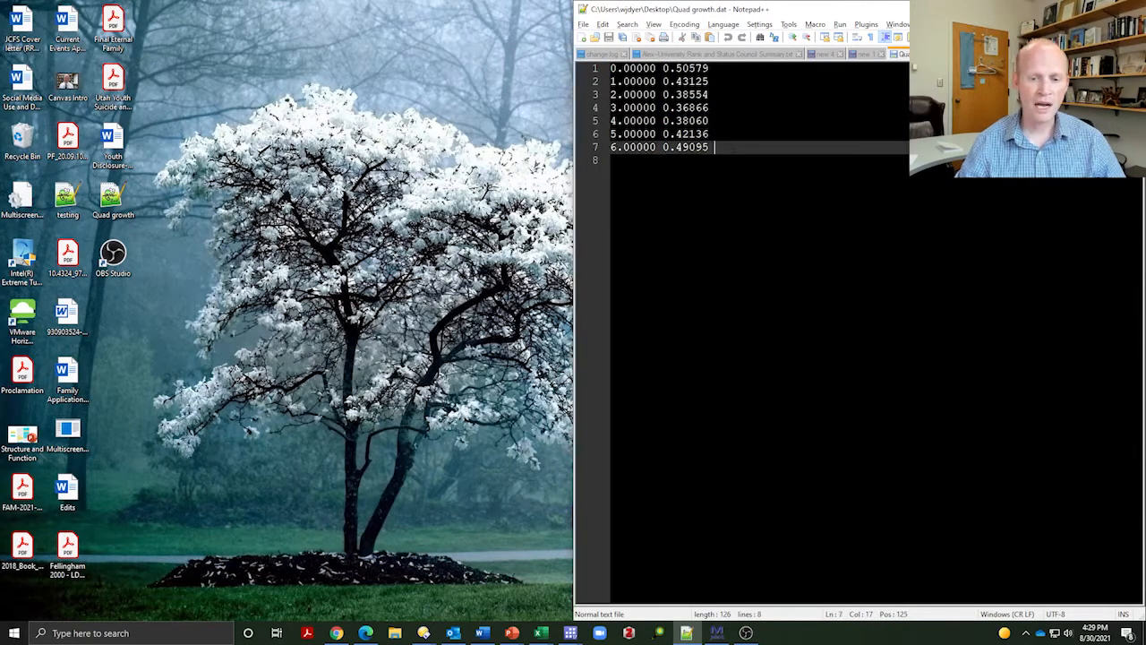
- Copy all seven data rows from Quad growth.dat into a new blank Excel workbook at cell A1 and review both columns
right_click(541, 633)
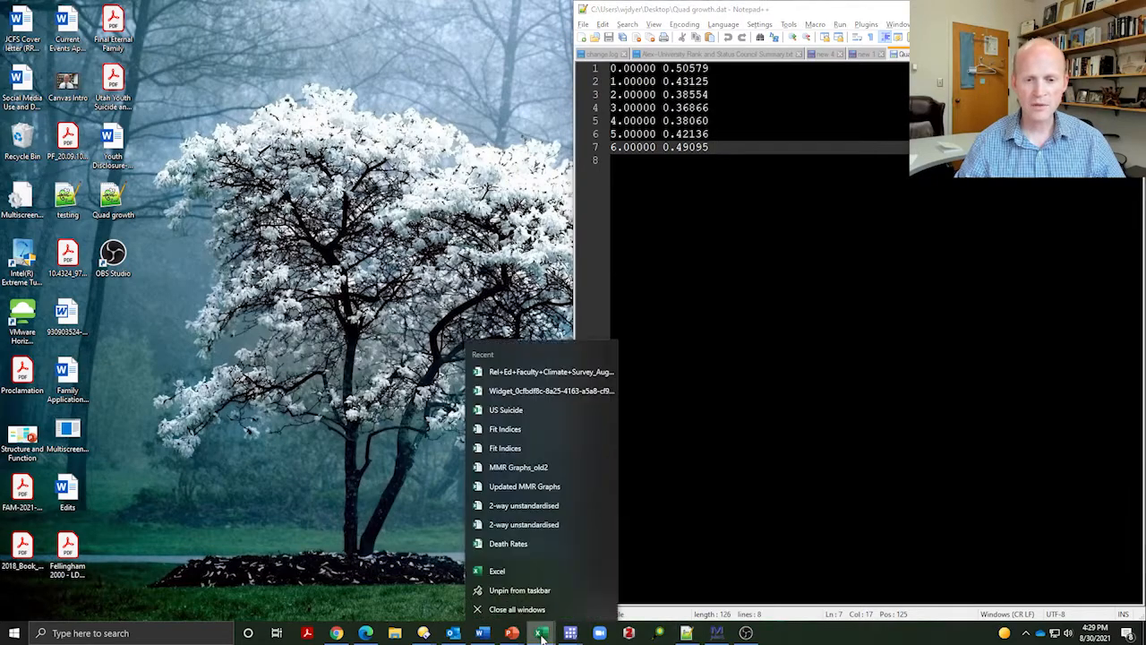
click(498, 568)
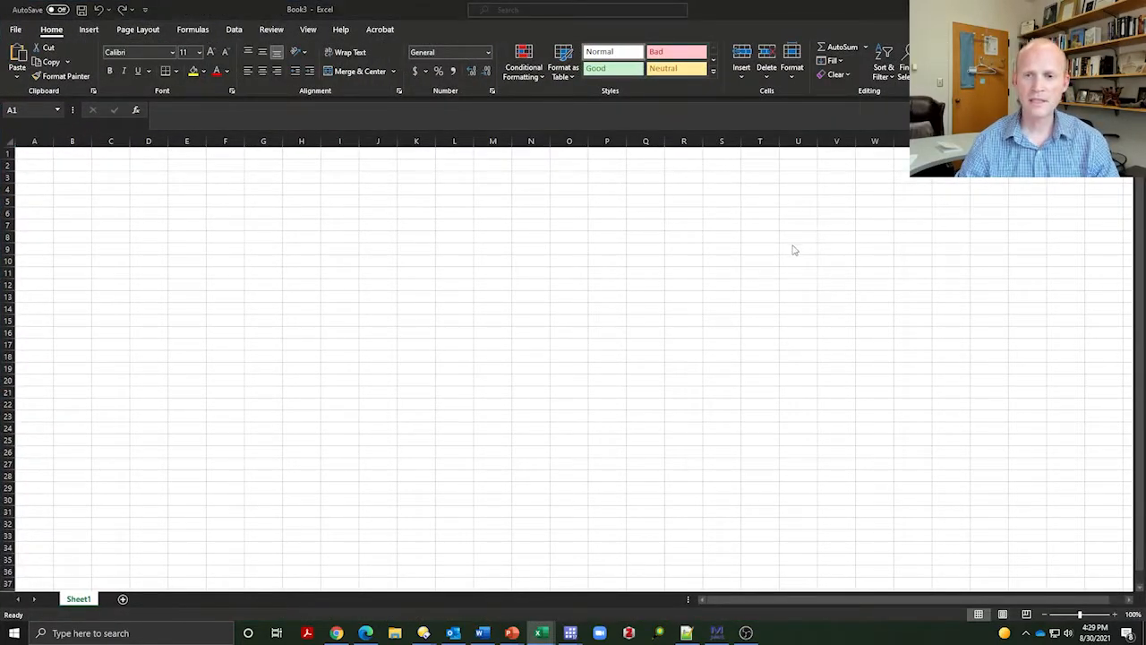
click(686, 632)
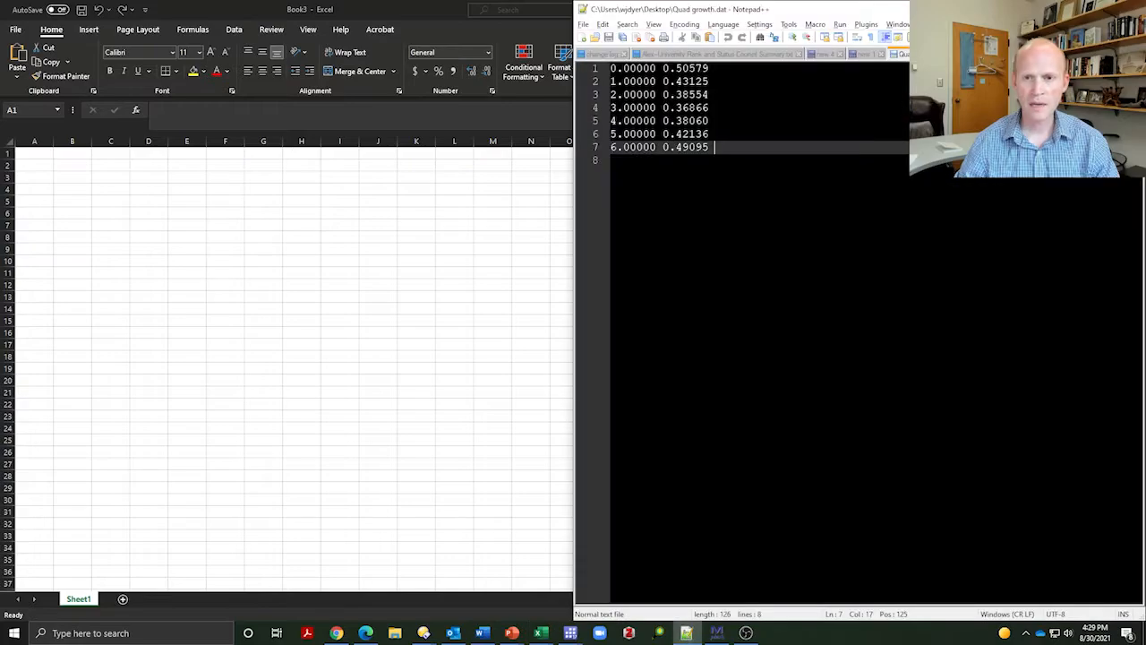
drag(708, 147, 612, 68)
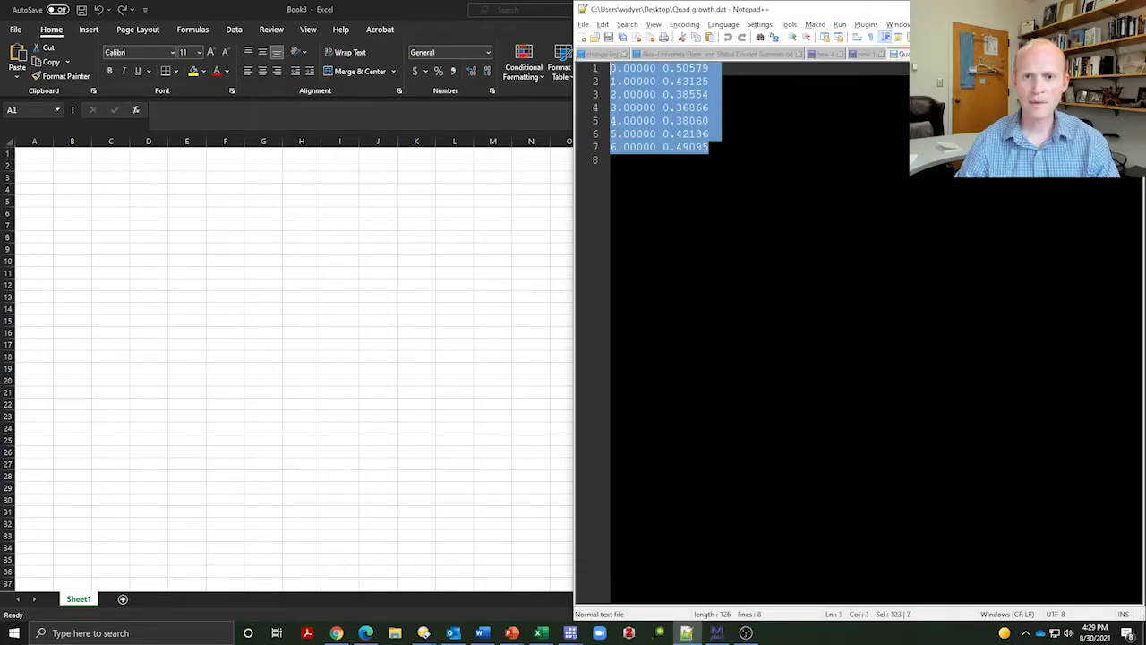
right_click(644, 106)
click(659, 125)
click(72, 169)
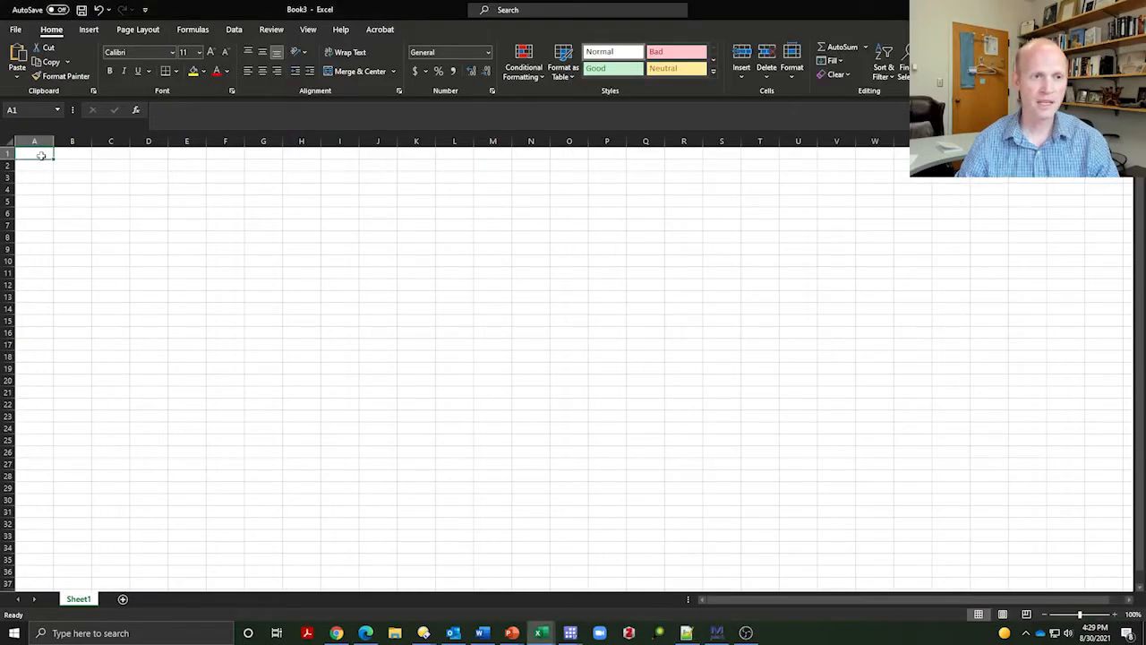
key(ctrl+v)
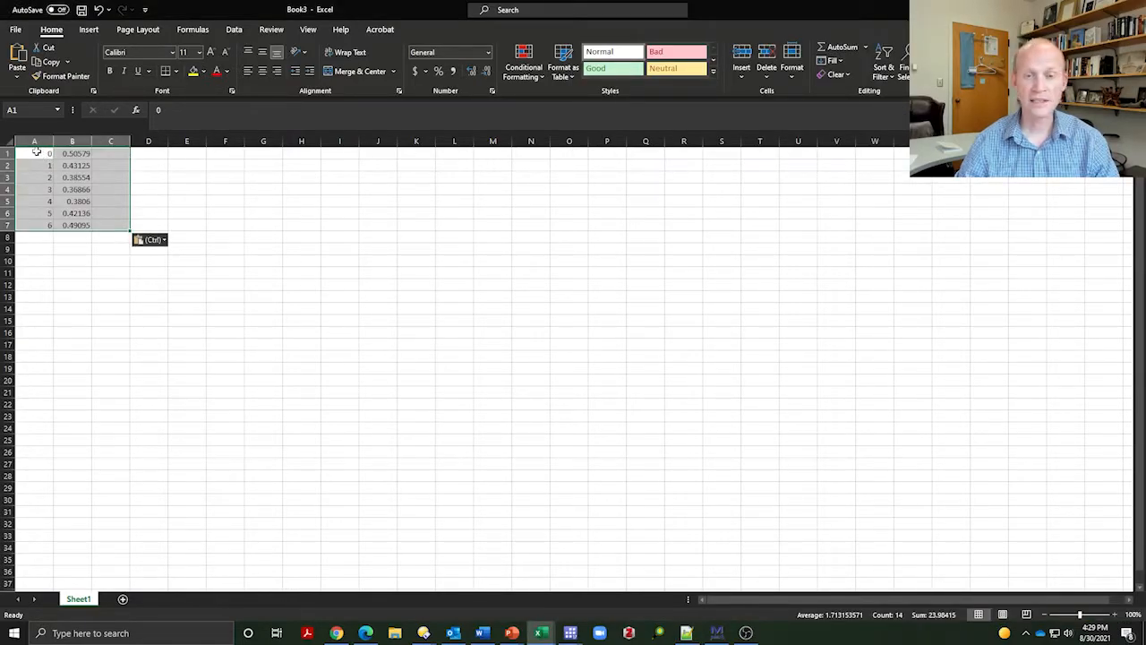
drag(36, 153, 34, 226)
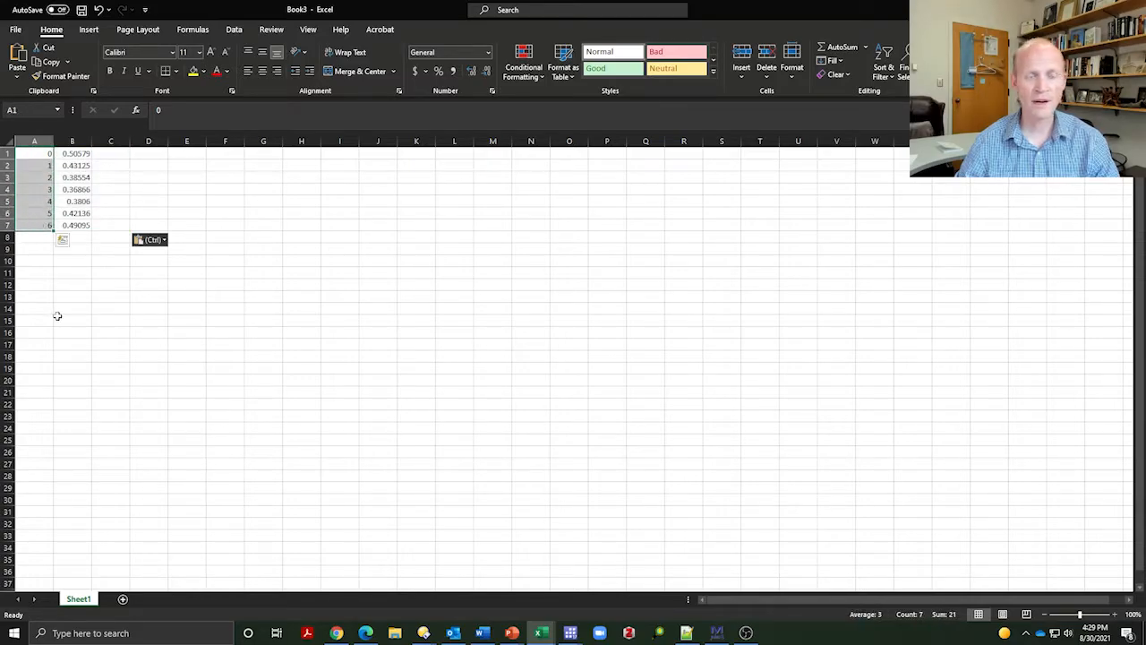
drag(77, 154, 72, 238)
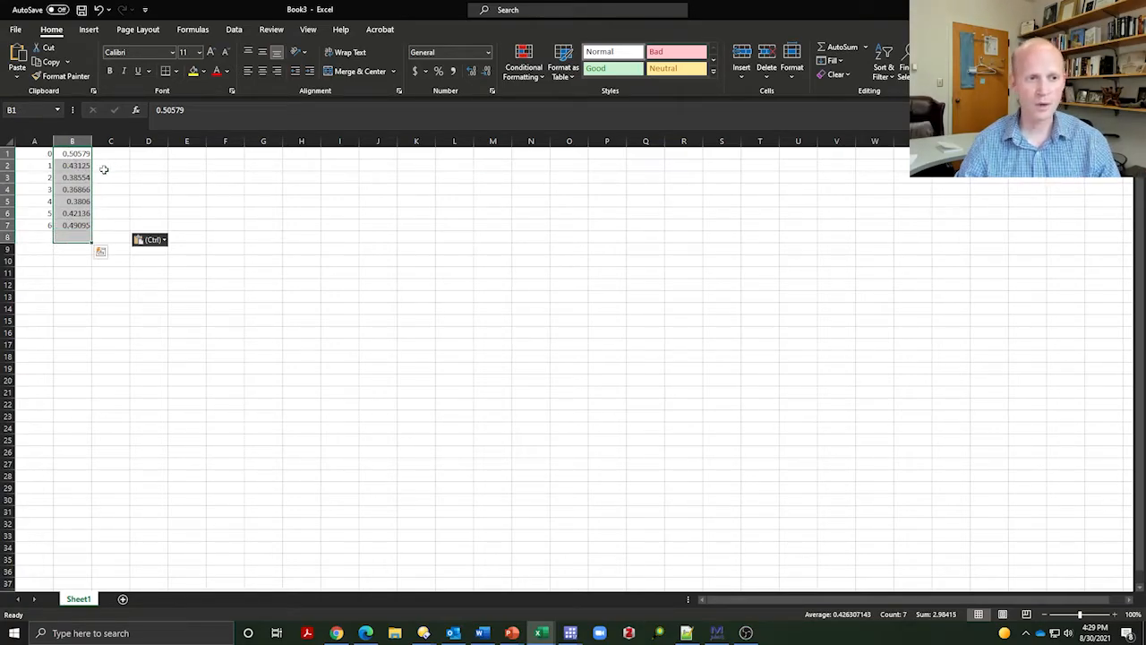
- Switch back to Mplus, close the estimated means plot and examine the c_int variable names in the output's input instructions
click(719, 634)
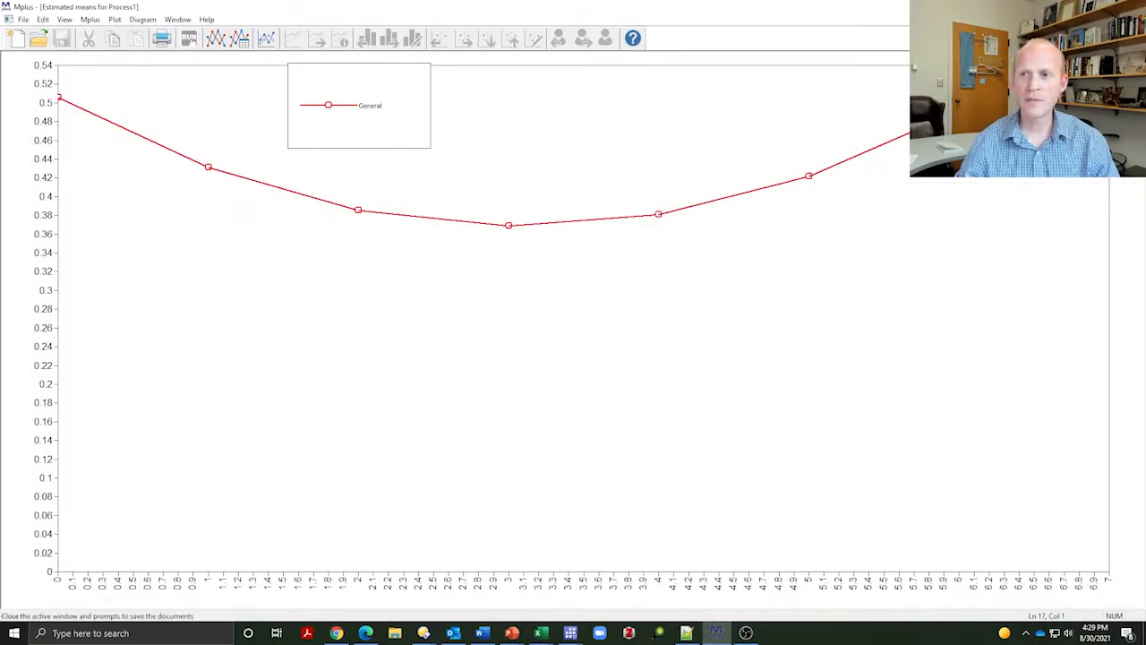
click(1135, 18)
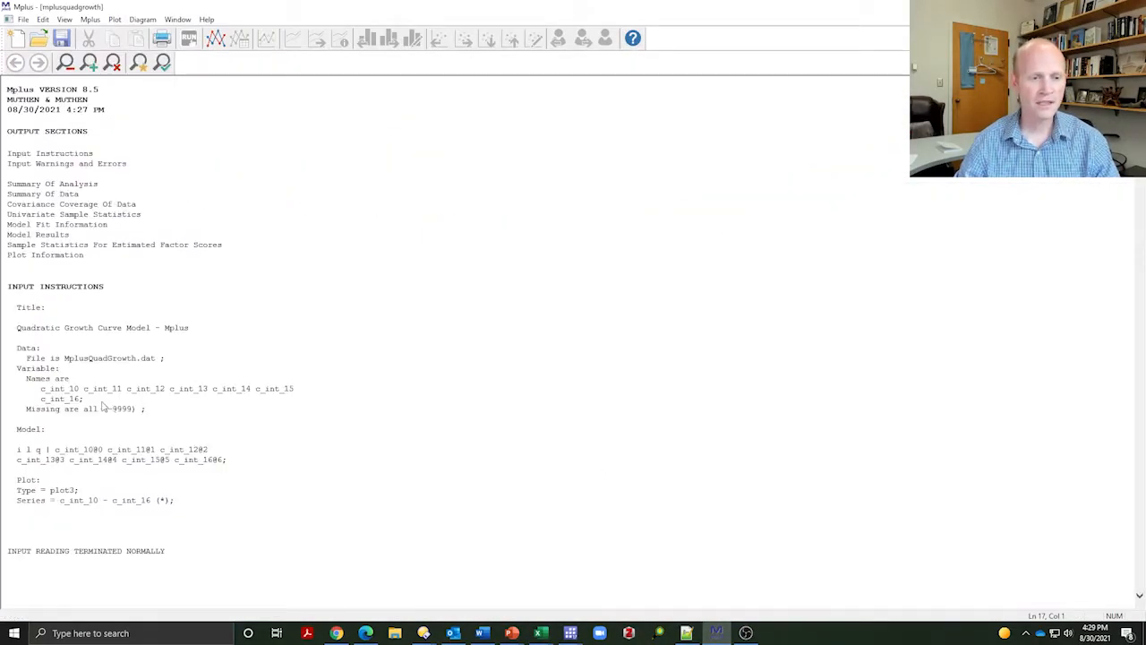
drag(84, 389, 71, 394)
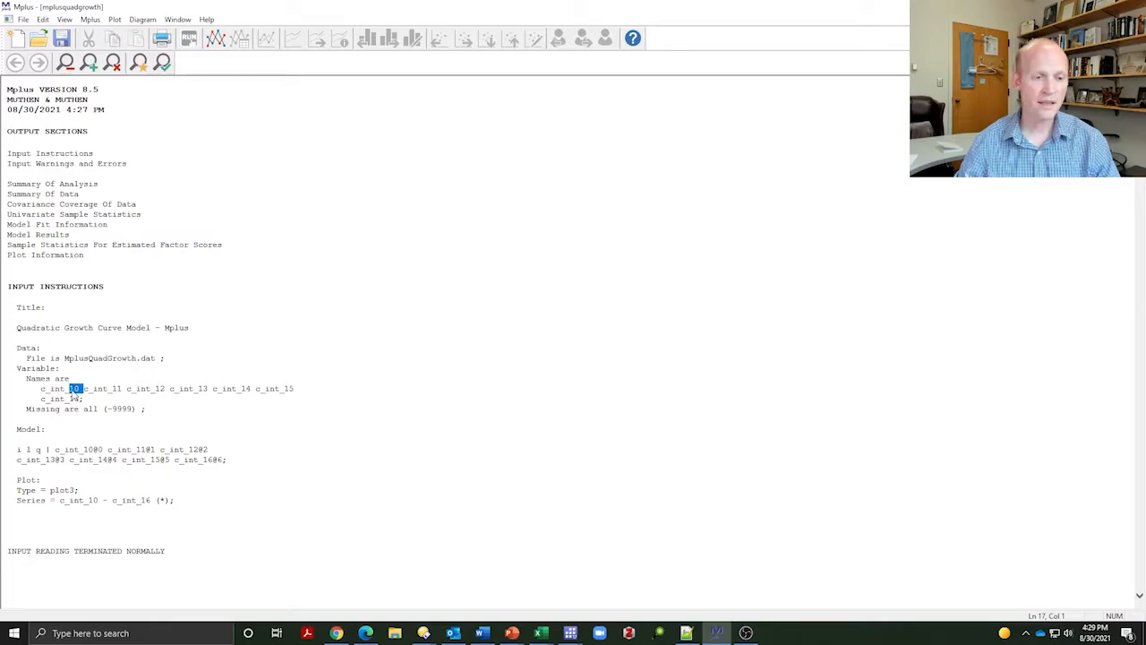
ctrl+scroll(115, 386, up, 2)
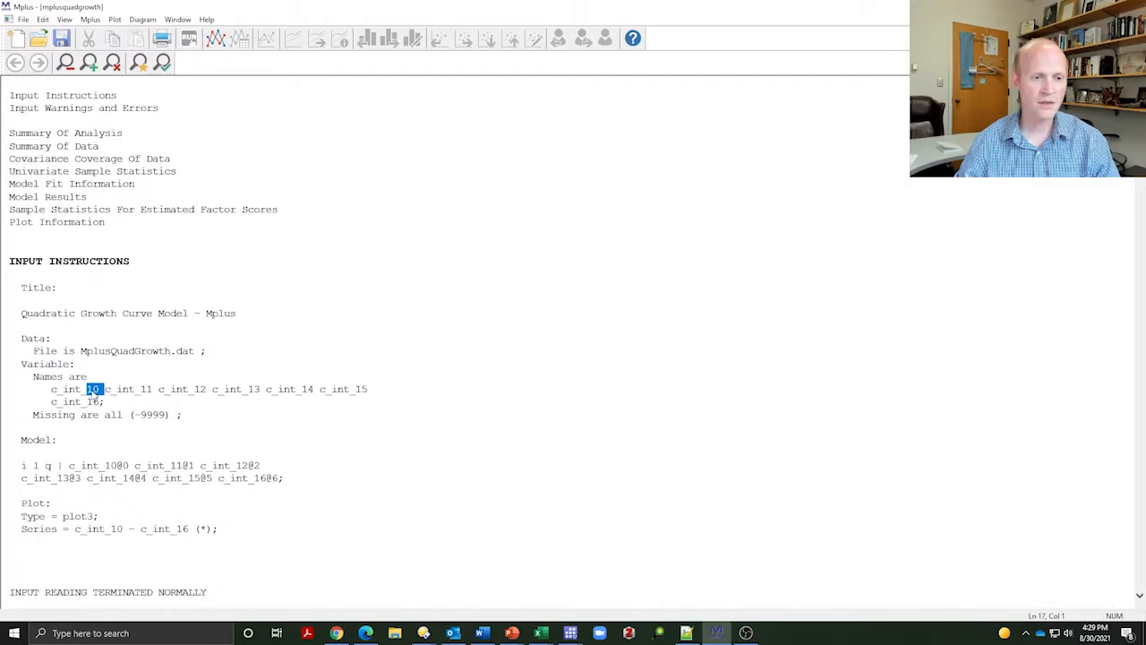
drag(140, 389, 207, 388)
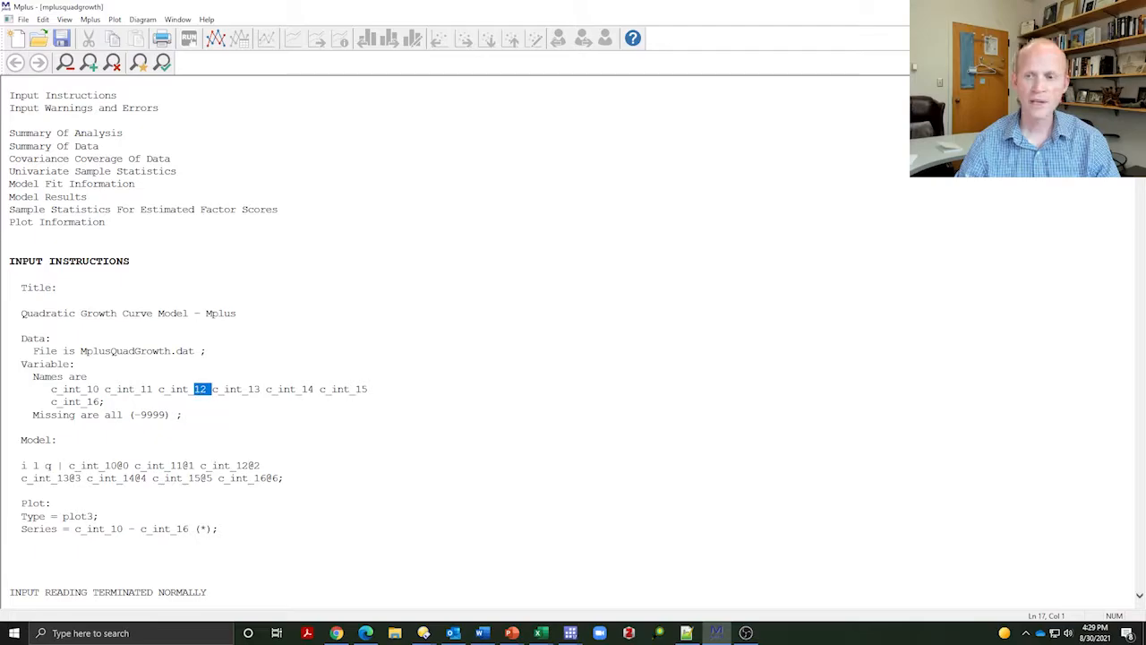
- Switch to the Book3 workbook in Excel and insert an empty column before the estimated means in column B
click(543, 632)
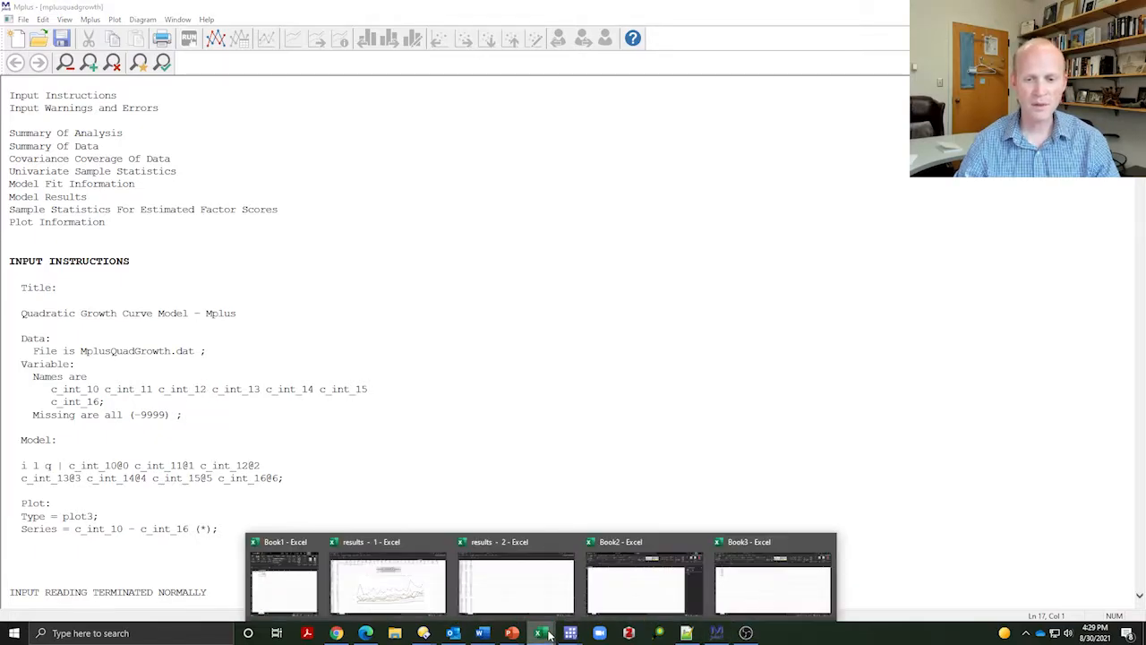
click(741, 590)
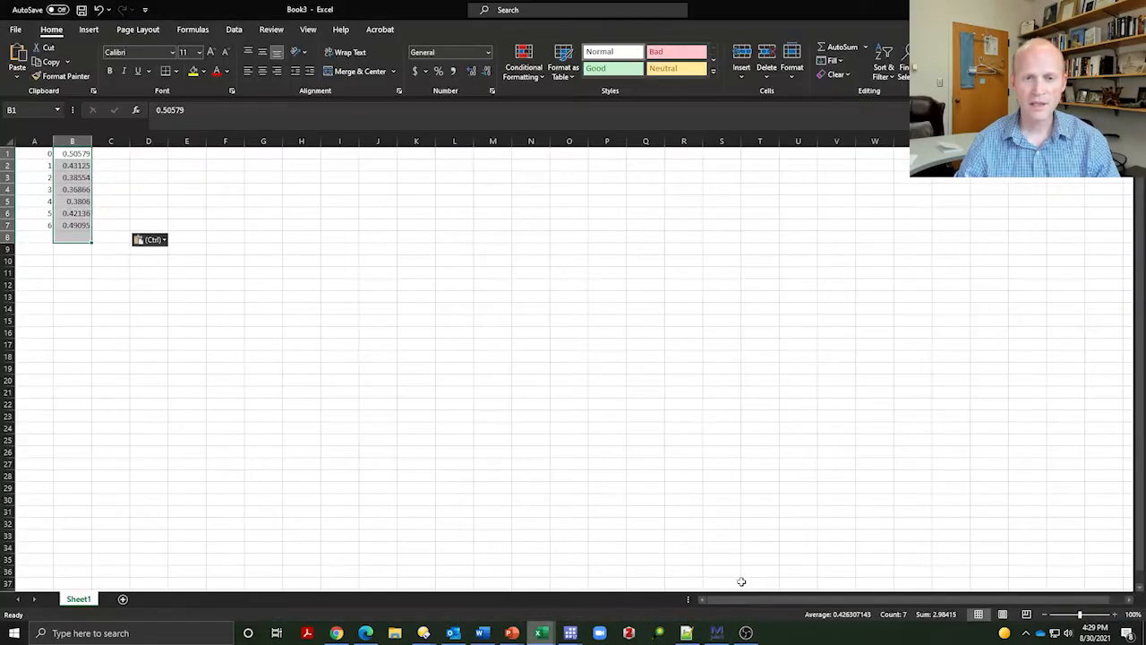
click(200, 212)
scroll(187, 200, up, 4)
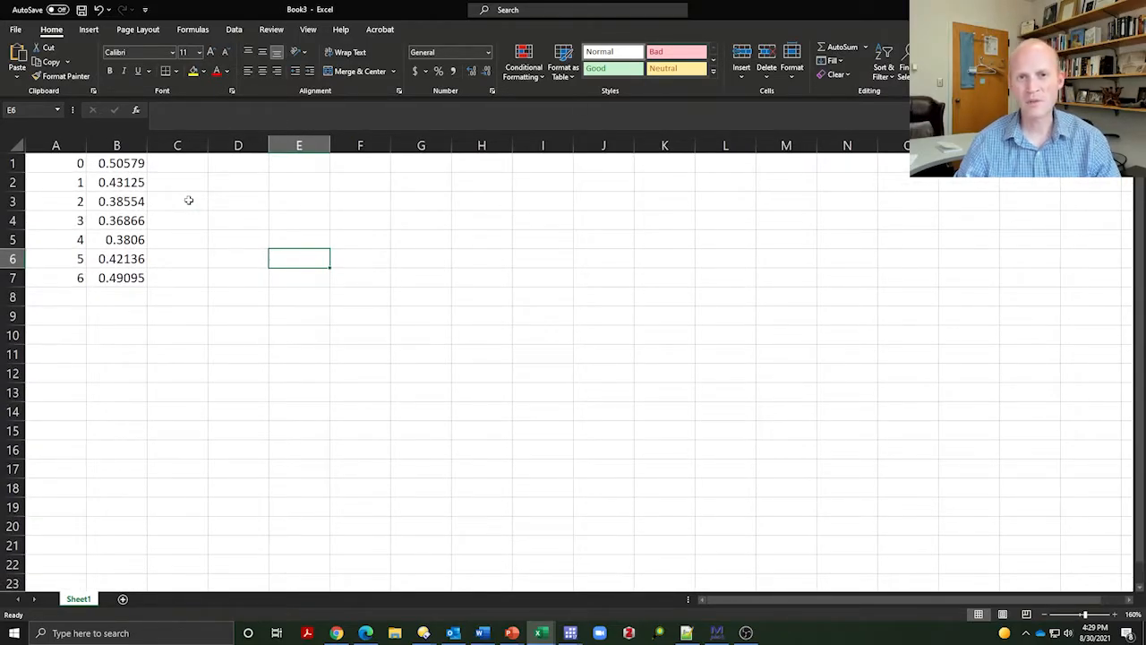
click(124, 147)
right_click(125, 149)
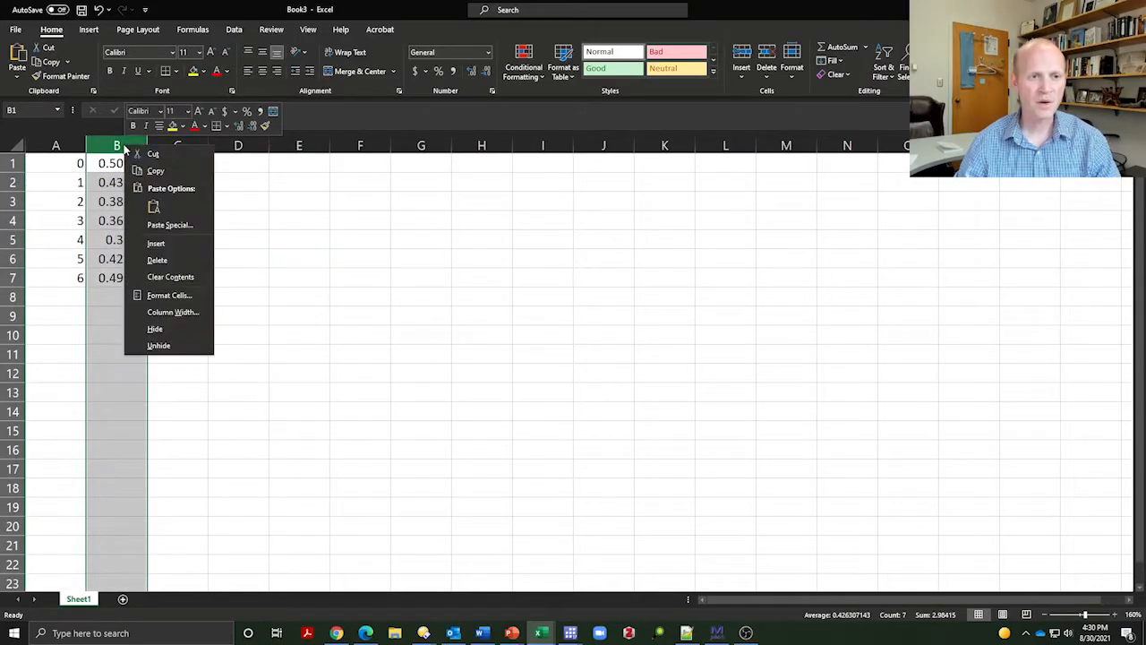
click(156, 243)
- Enter the ages 10 through 16 in cells B1 to B7 of the new column
click(116, 169)
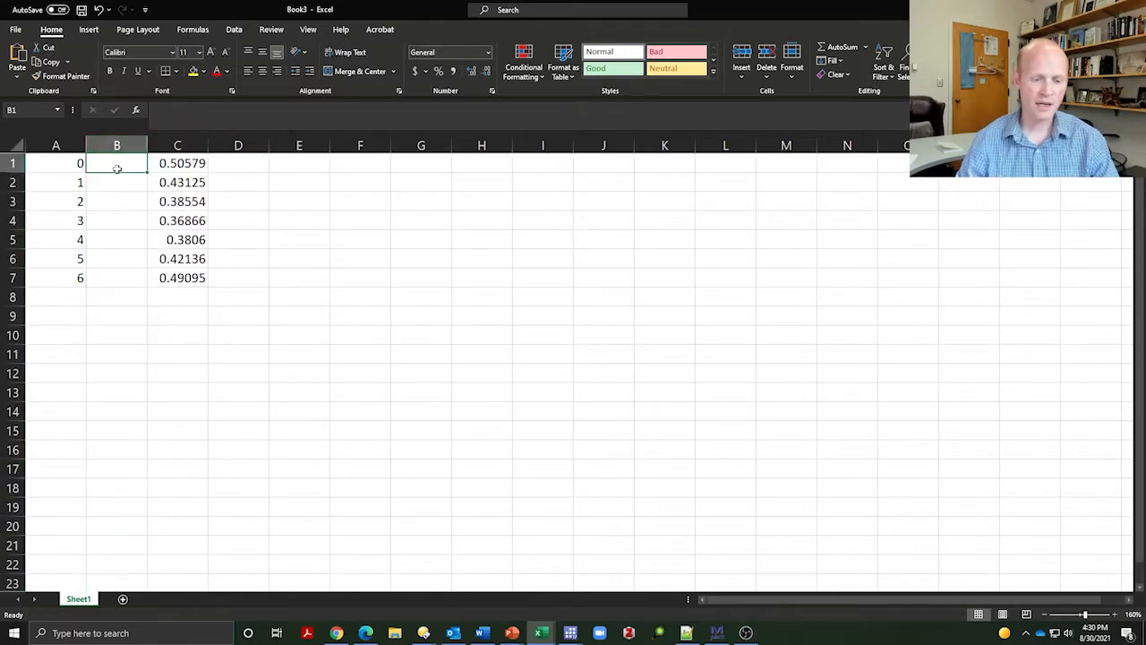
text(10)
key(Return)
text(11)
key(Return)
text(12)
key(Return)
text(13)
key(Return)
text(14)
key(Return)
text(16)
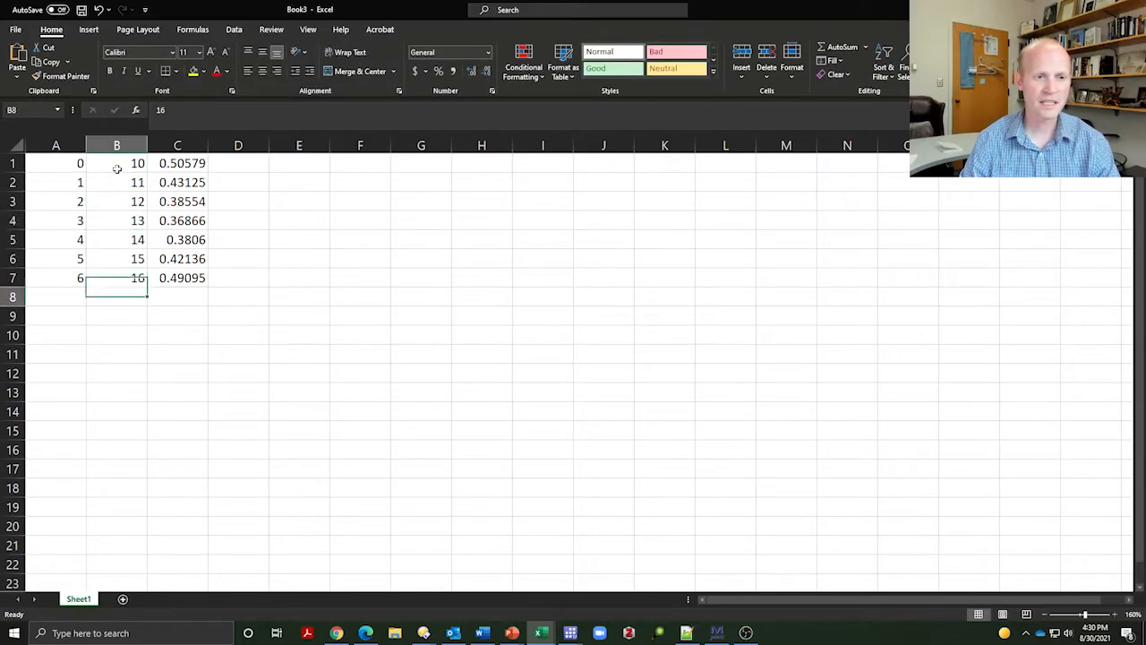
key(Return)
- Switch to Mplus, place its window beside the worksheet data and examine the time scores of c_int_10 and c_int_11 in the Model statement
click(716, 633)
drag(651, 6, 715, 72)
scroll(592, 312, down, 1)
scroll(591, 312, down, 4)
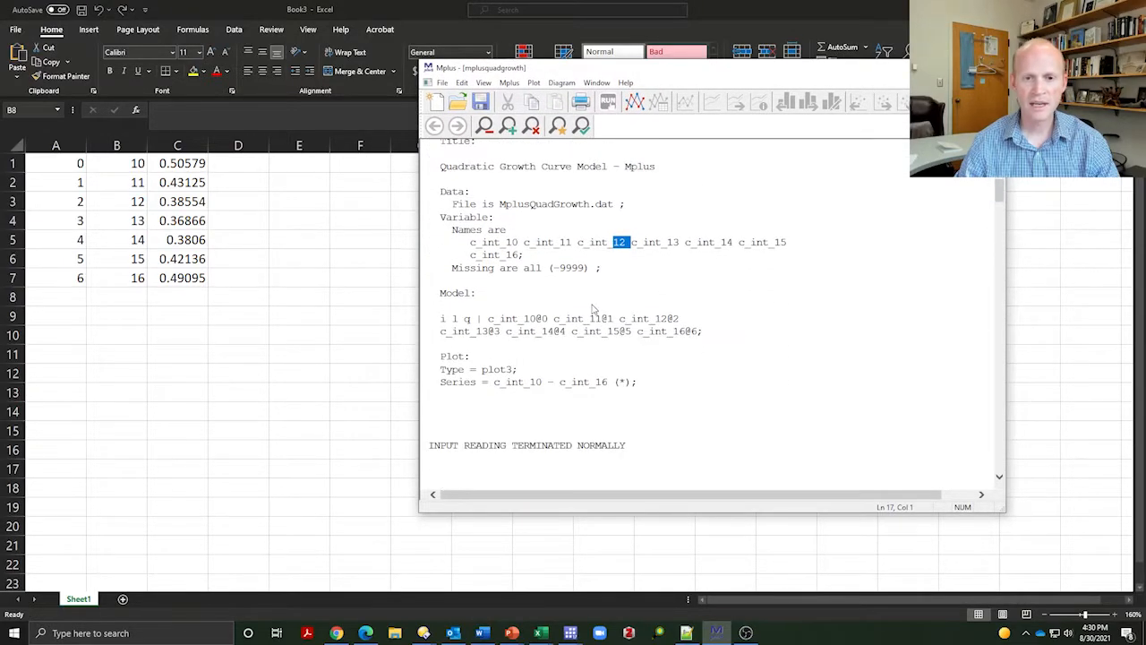
double_click(494, 319)
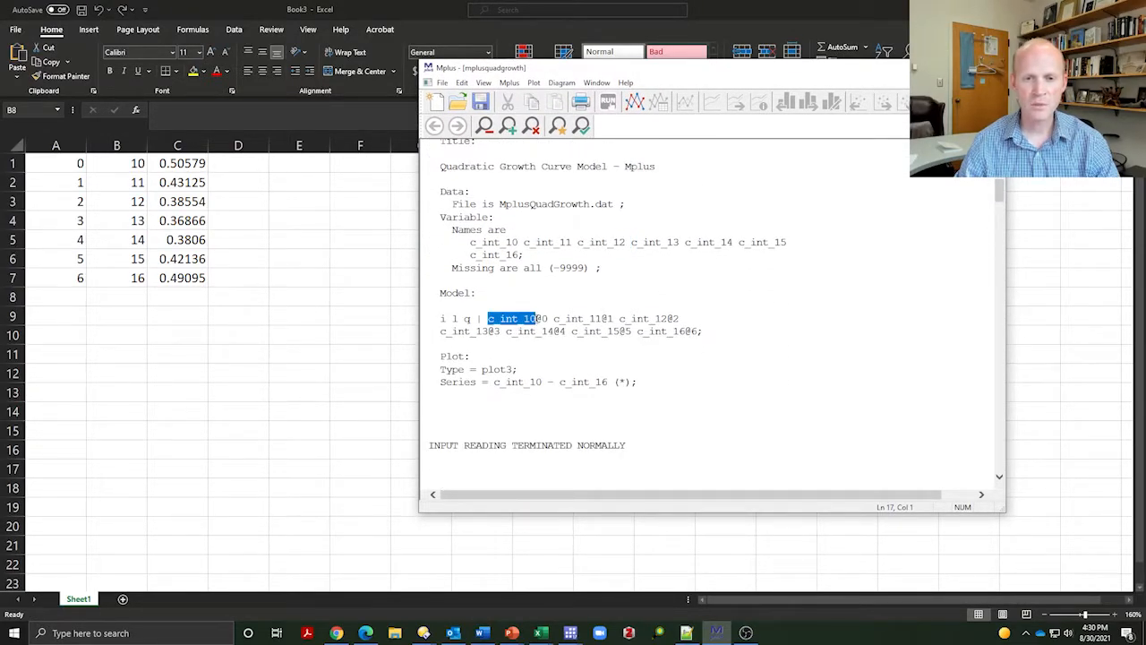
double_click(543, 318)
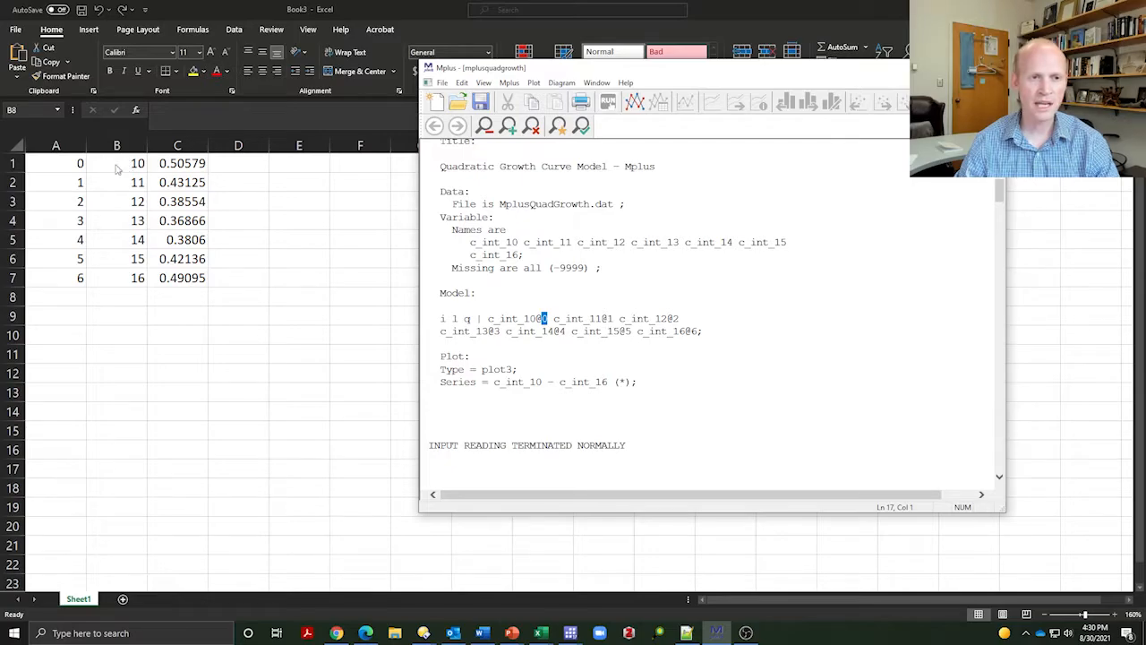
double_click(592, 321)
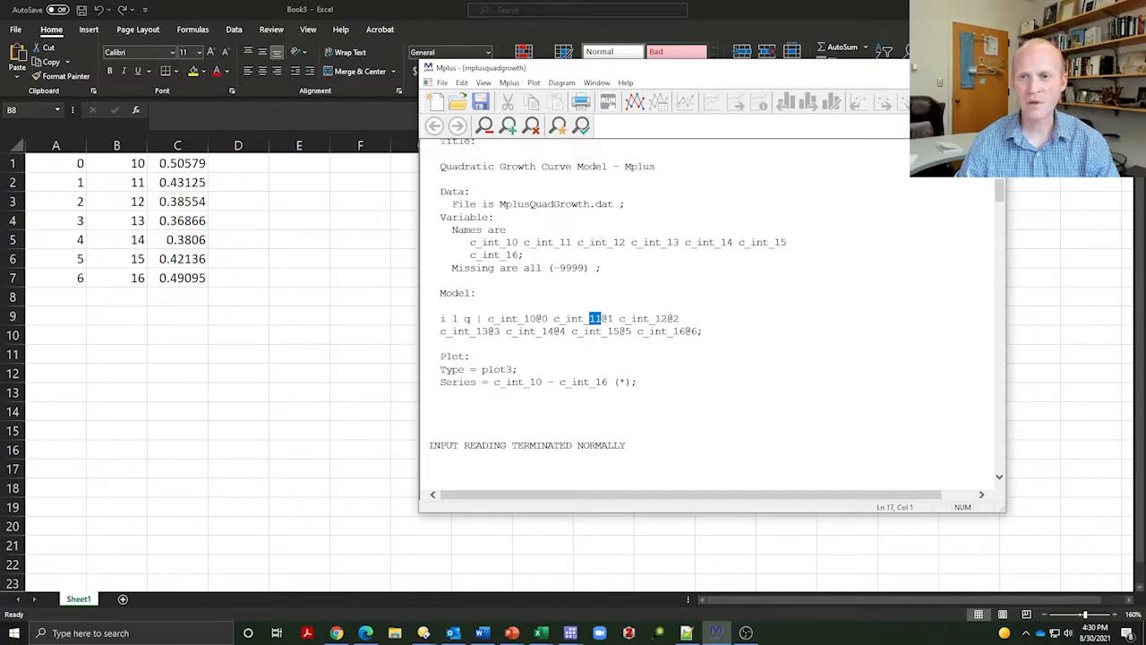
- Return to Excel, insert an empty scatter chart with smooth lines and markers, and place it just beside the data columns
key(alt+Tab)
click(347, 224)
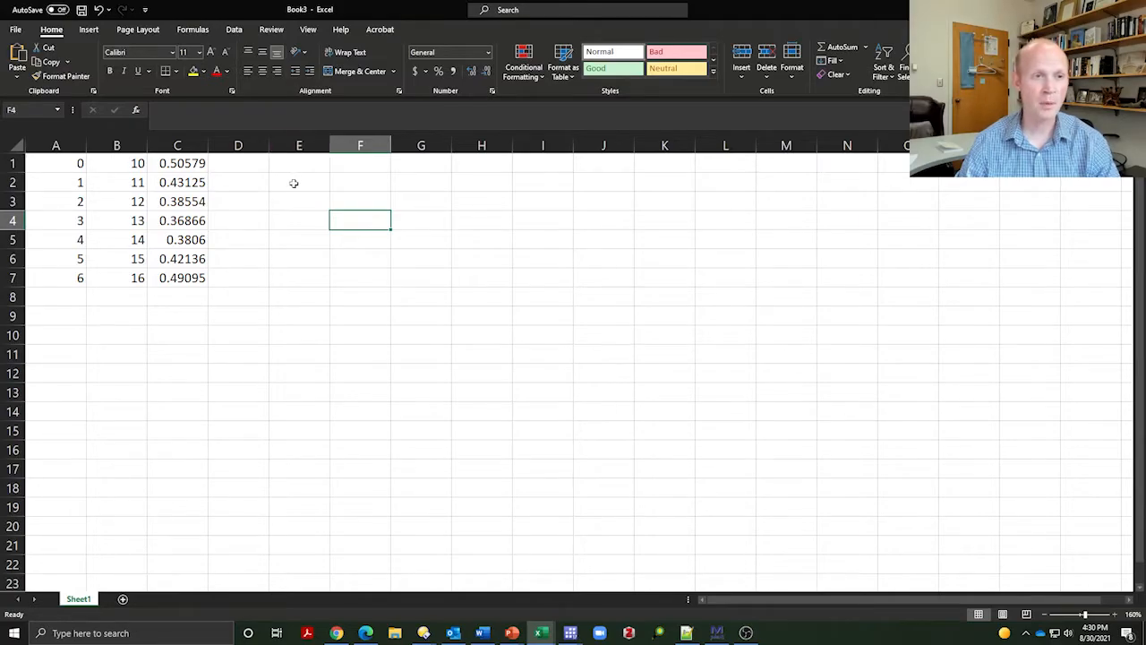
click(89, 29)
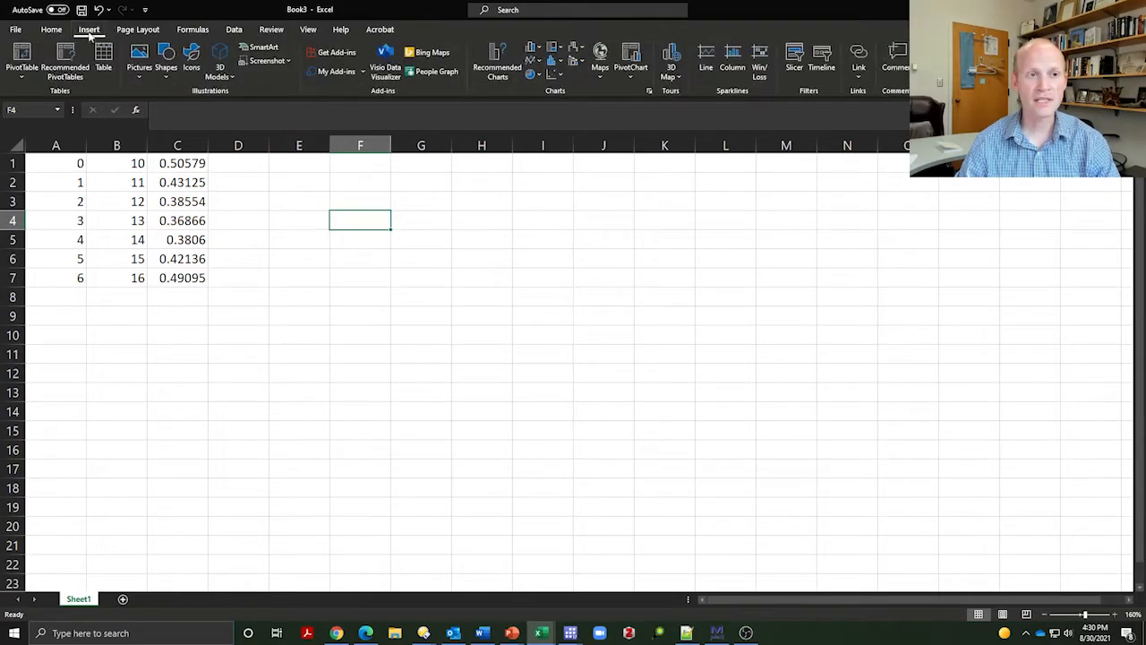
click(558, 77)
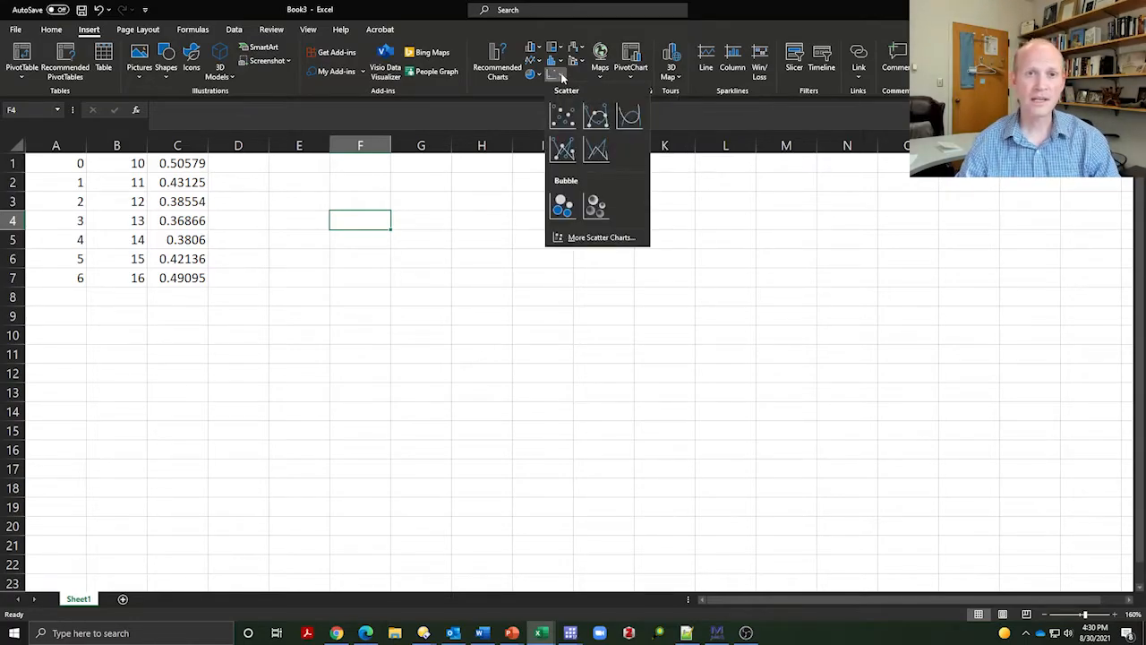
click(595, 115)
drag(465, 239, 361, 180)
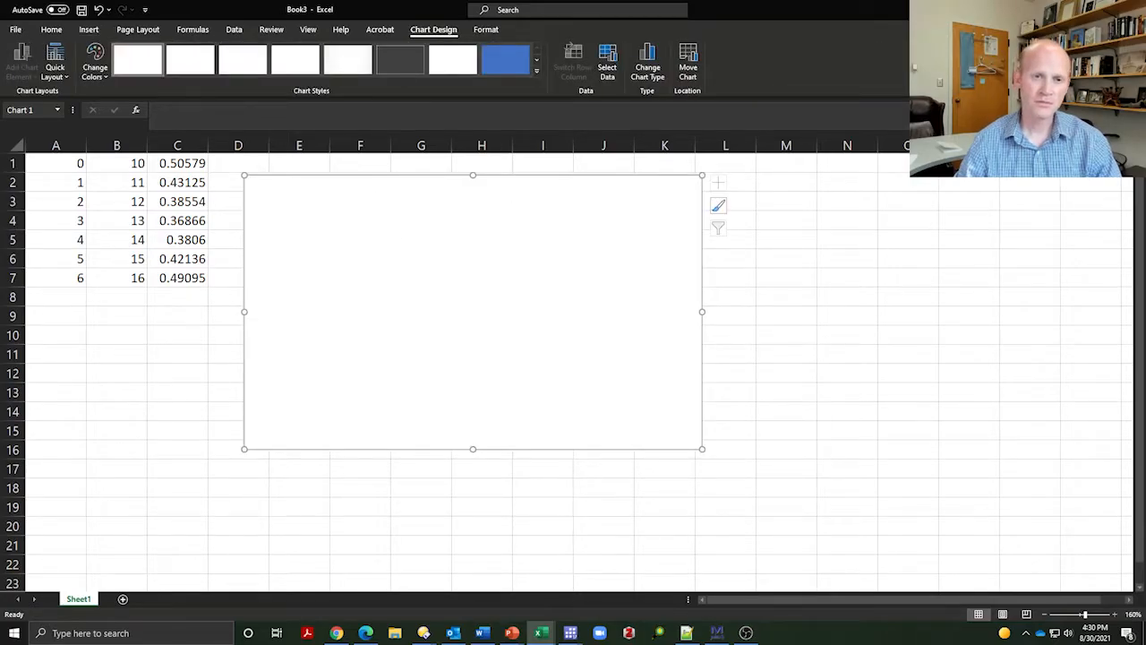
- Set the chart's data range to cells B1:C7 on Sheet1
right_click(383, 244)
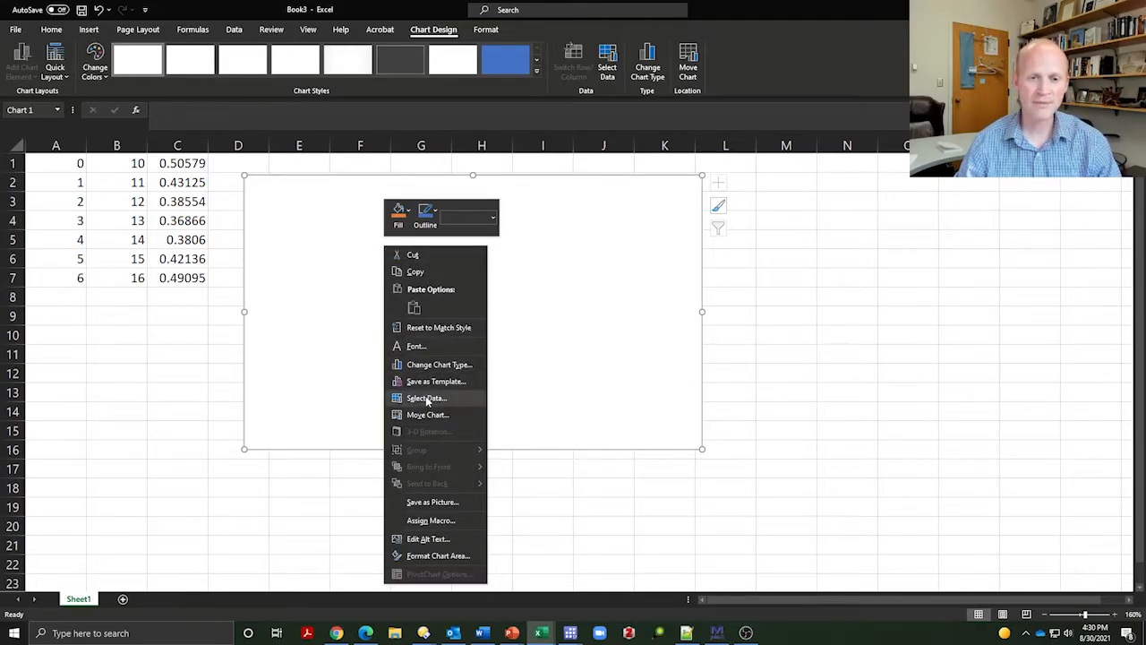
click(427, 398)
drag(112, 161, 170, 279)
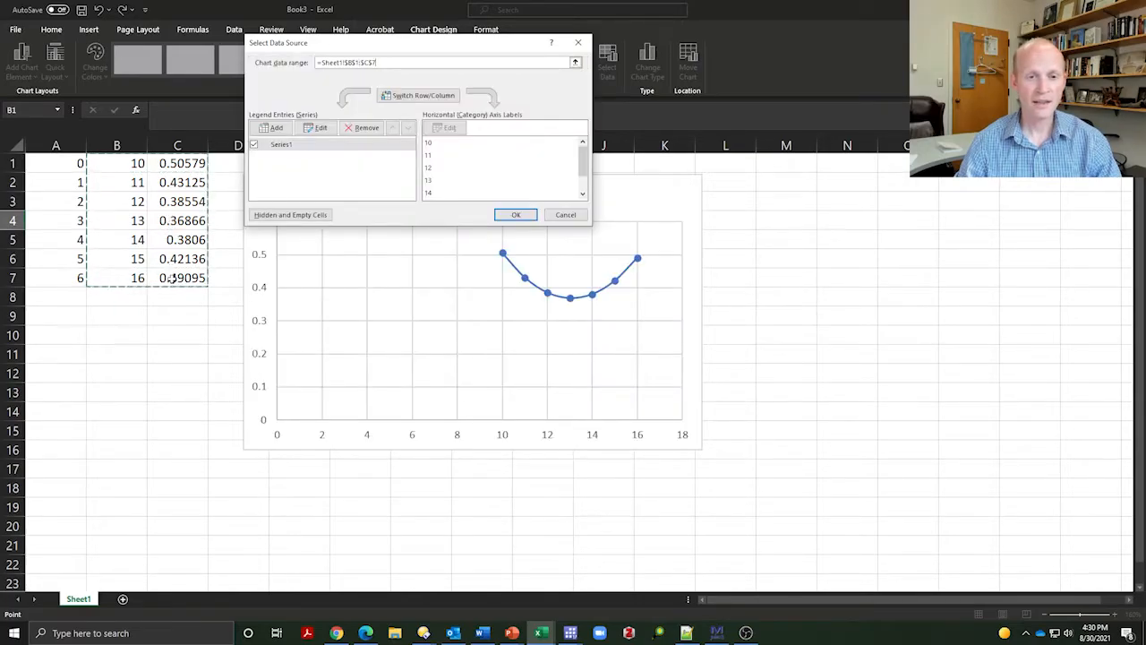
click(516, 216)
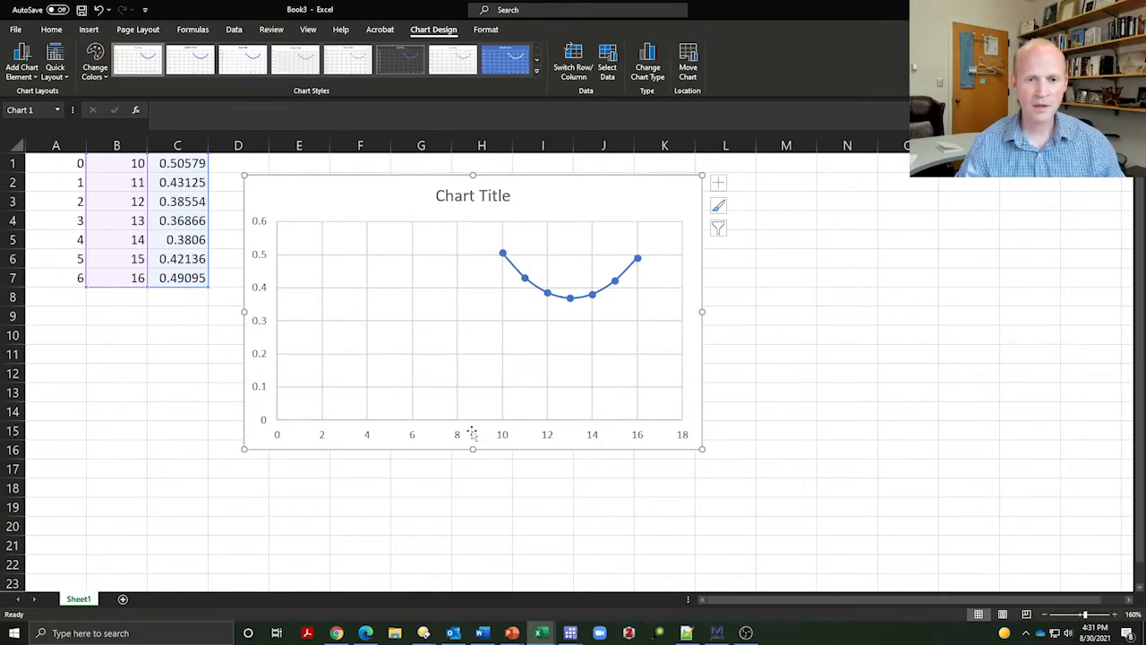
- Set the chart's horizontal axis bounds to a minimum of 10 and a maximum of 16
click(503, 437)
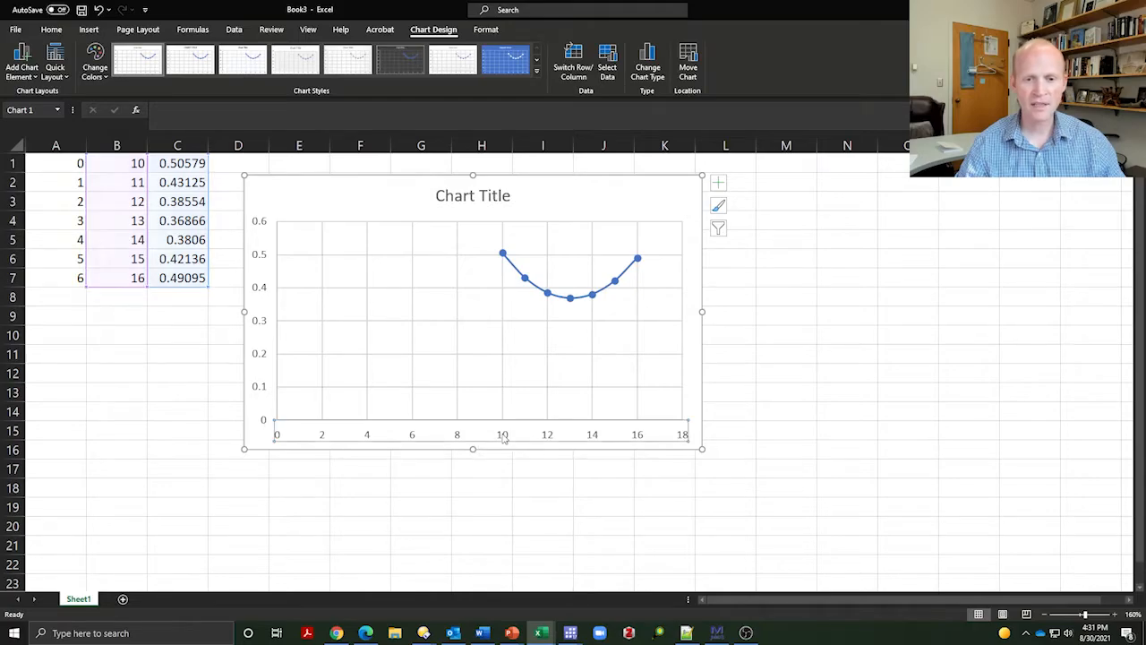
double_click(497, 434)
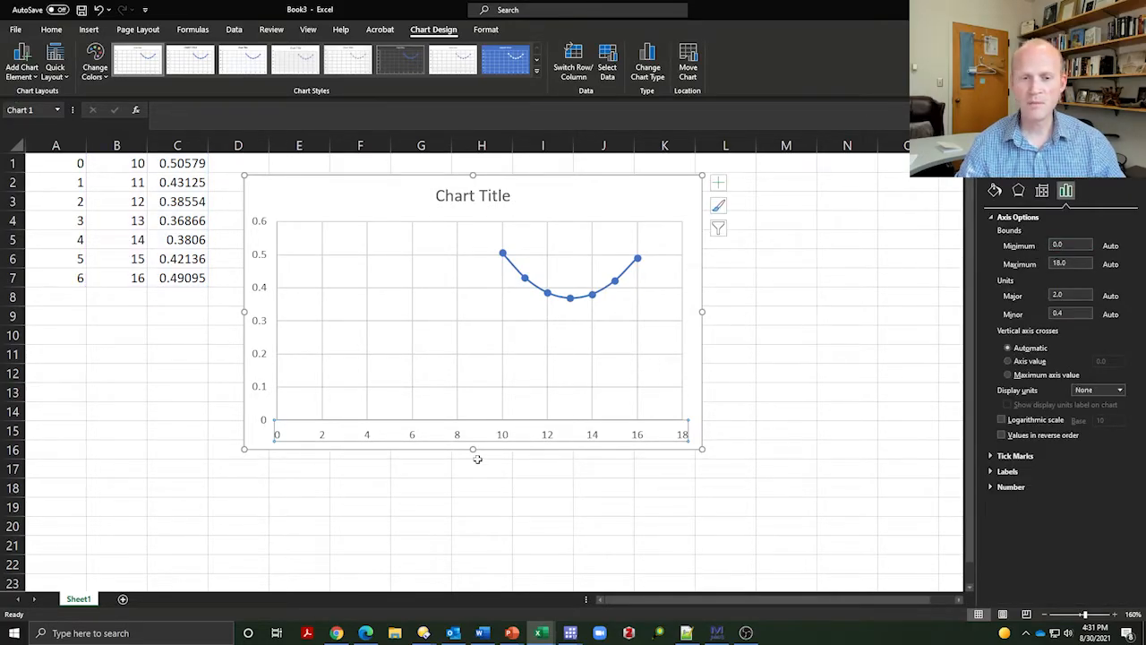
drag(415, 435, 450, 435)
click(452, 438)
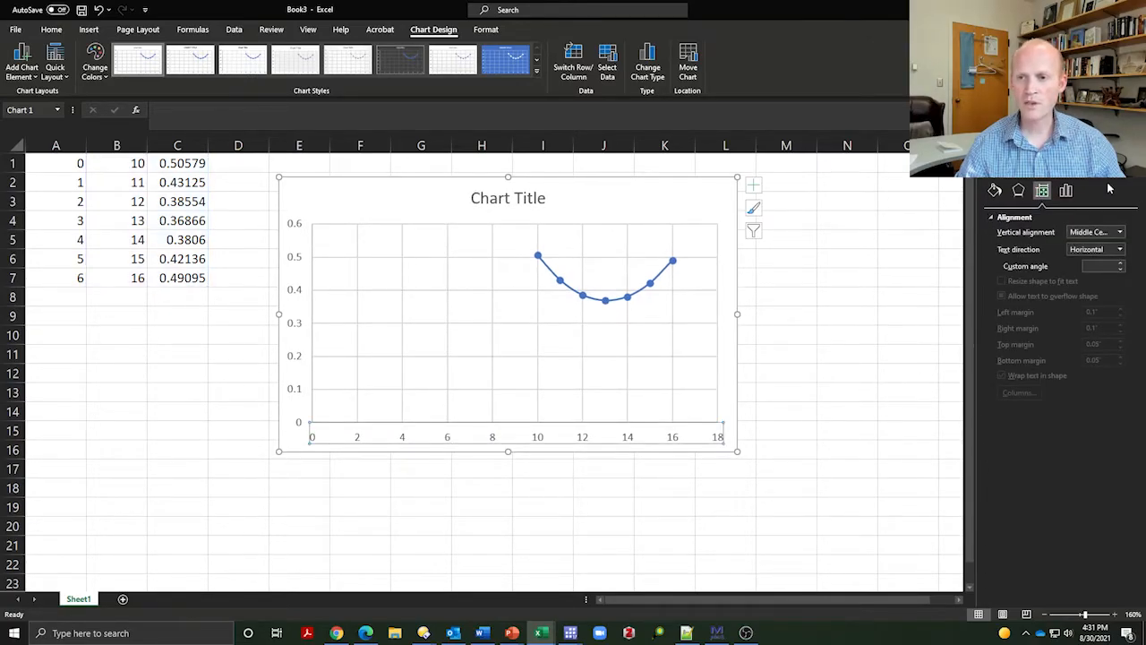
click(1066, 191)
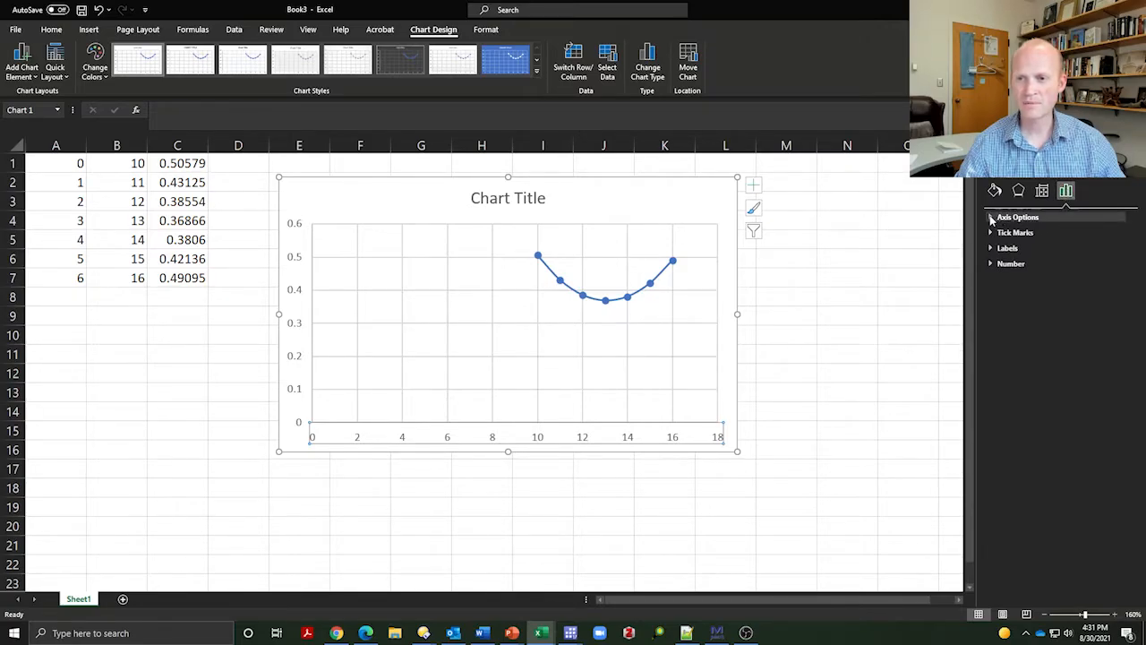
click(992, 218)
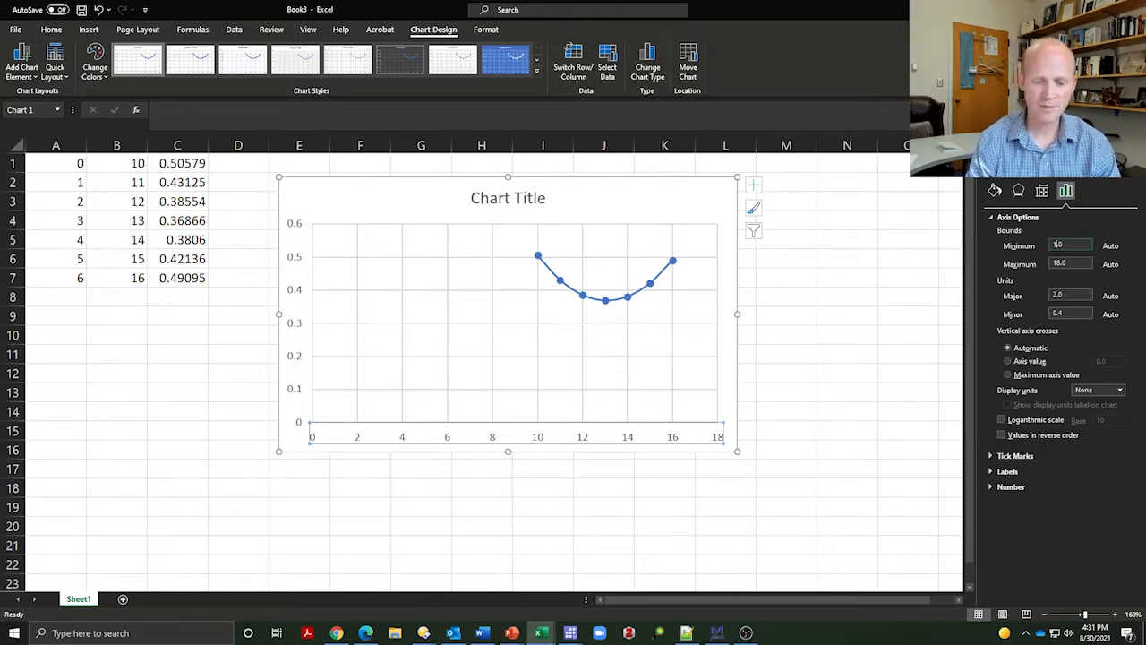
key(Return)
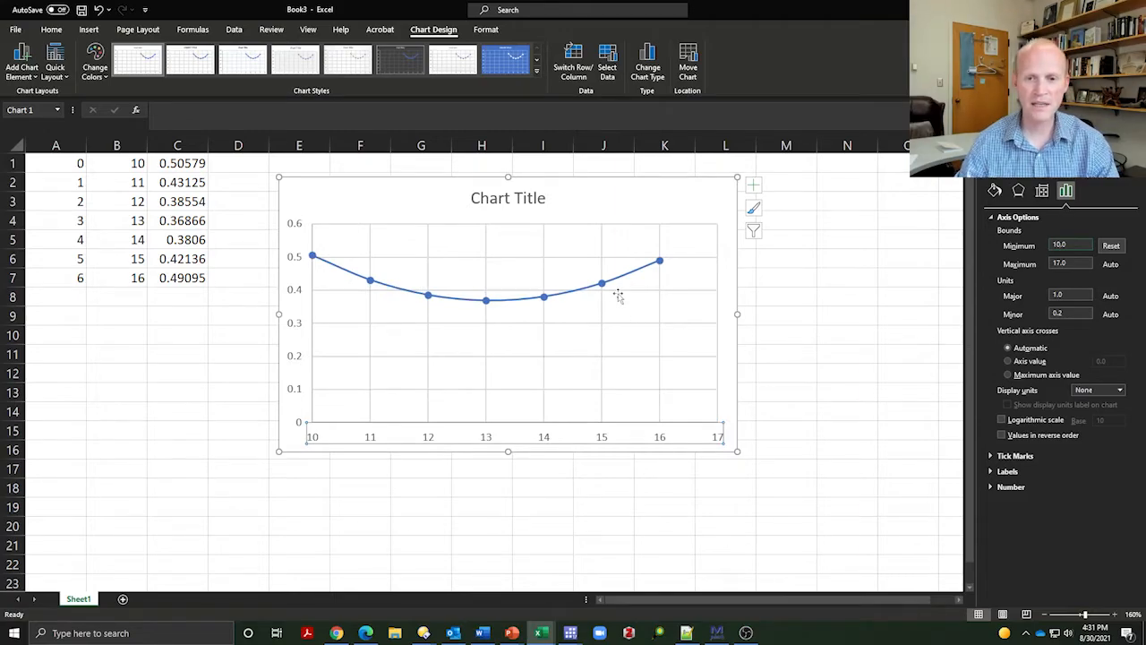
click(1060, 262)
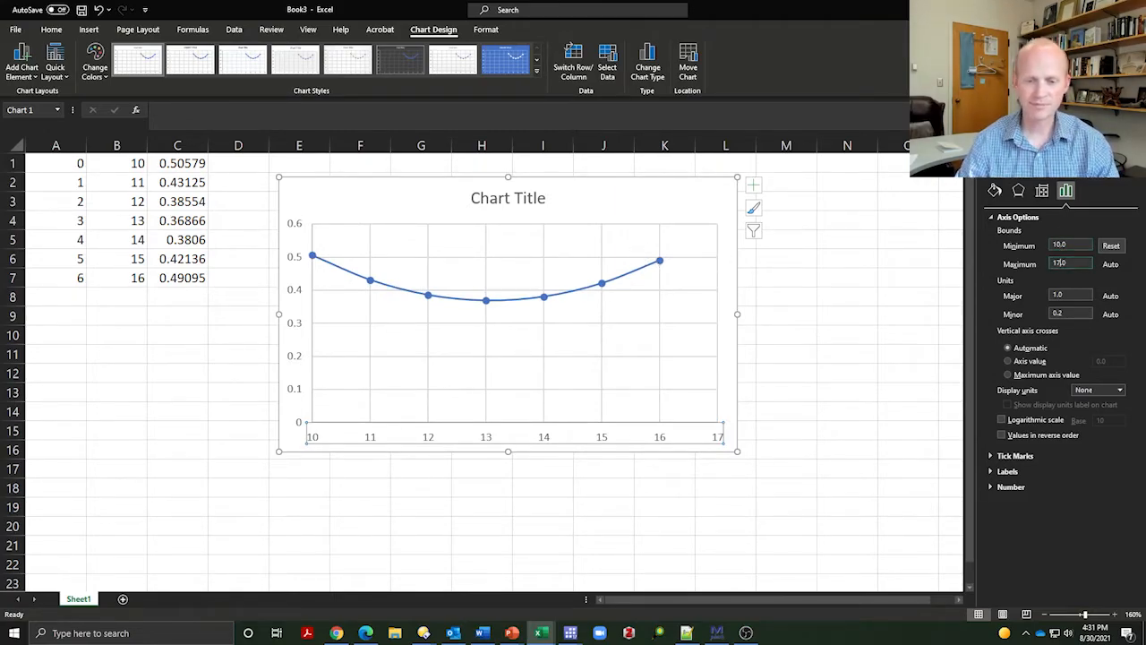
text(6)
key(Return)
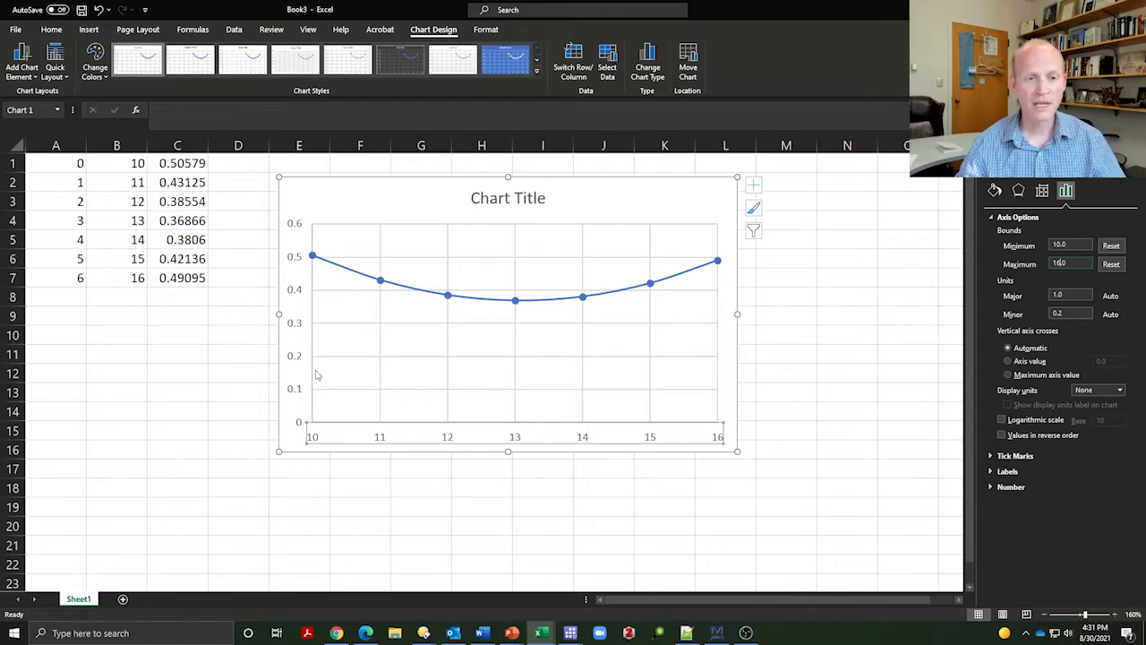
- Set the chart's vertical axis bounds to a minimum of 0.3 and a maximum of 1.0
click(293, 327)
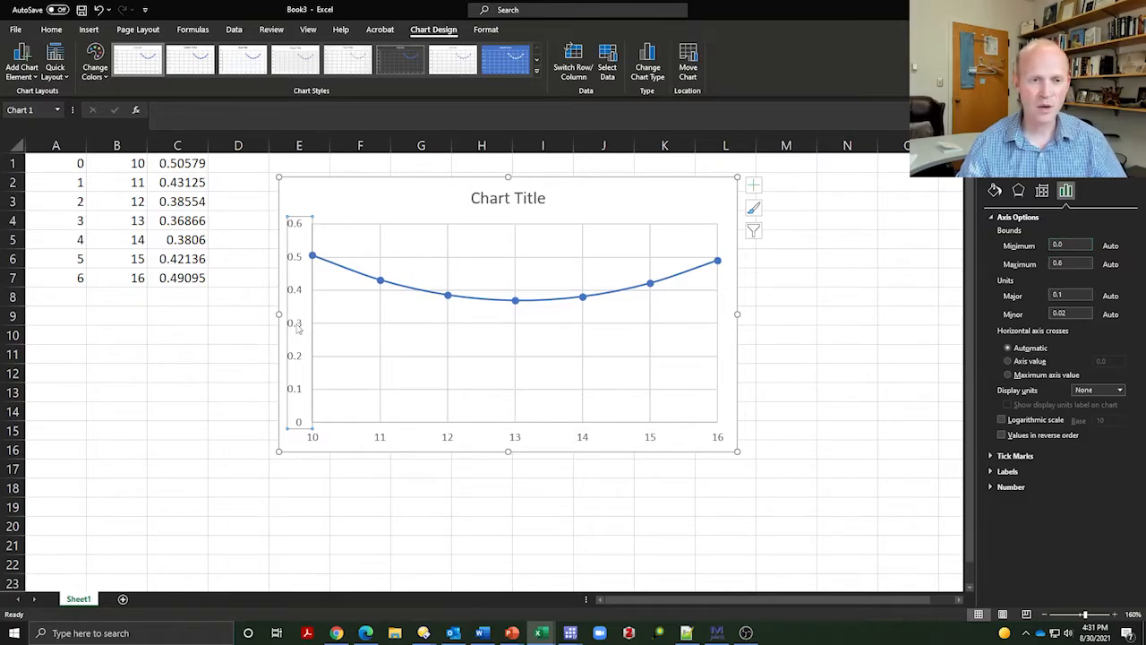
double_click(1066, 244)
text(0.3)
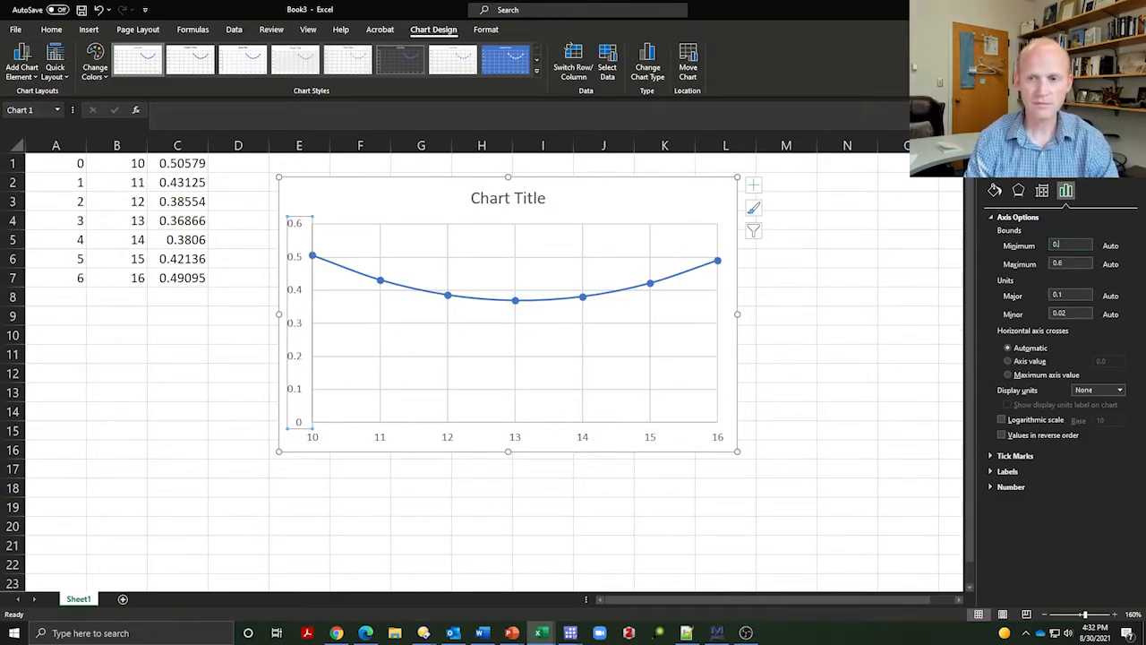
key(Return)
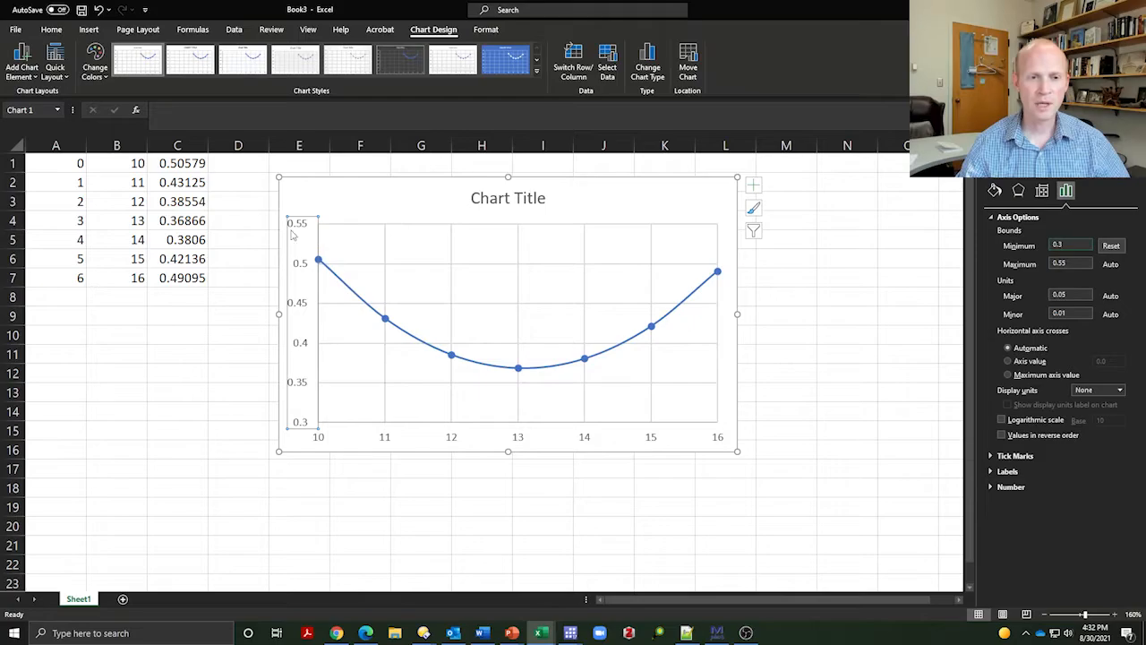
click(1079, 264)
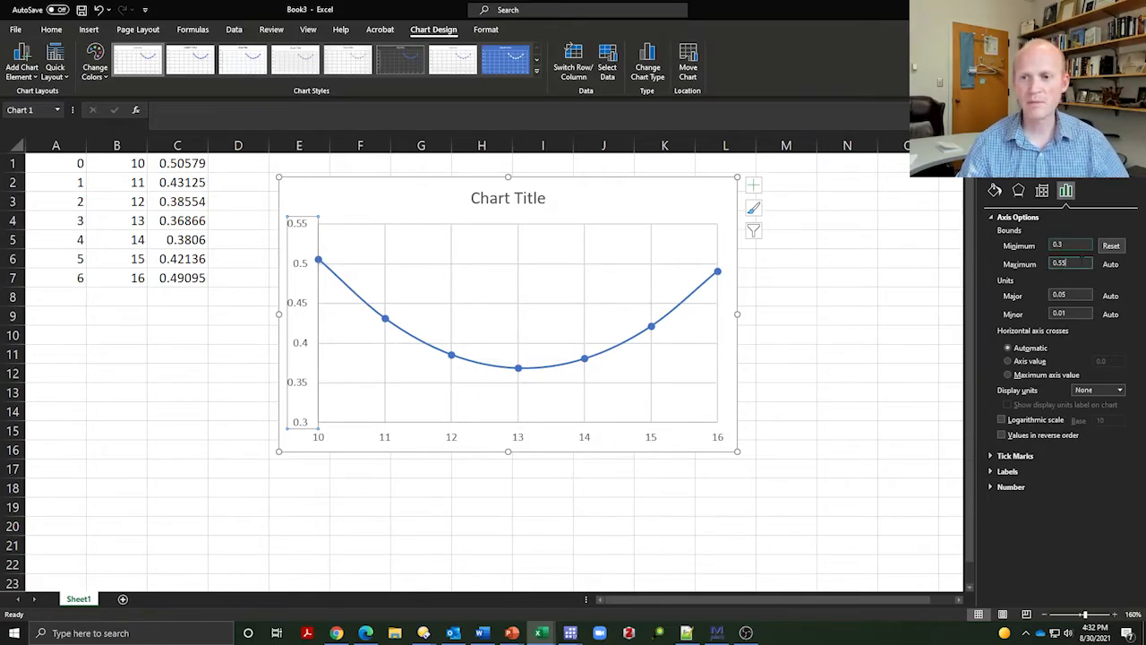
key(BackSpace)
key(BackSpace)
key(BackSpace)
text(1)
key(Return)
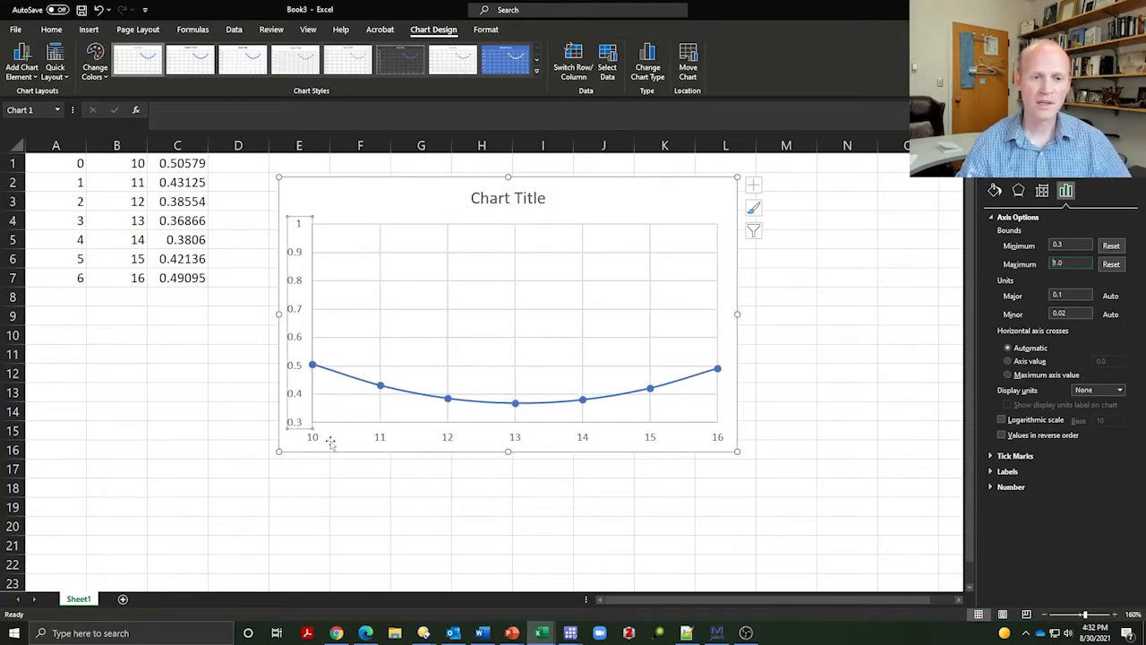
- Review the gridline choices among the chart elements, move the chart slightly closer to the data columns and deselect it
click(448, 332)
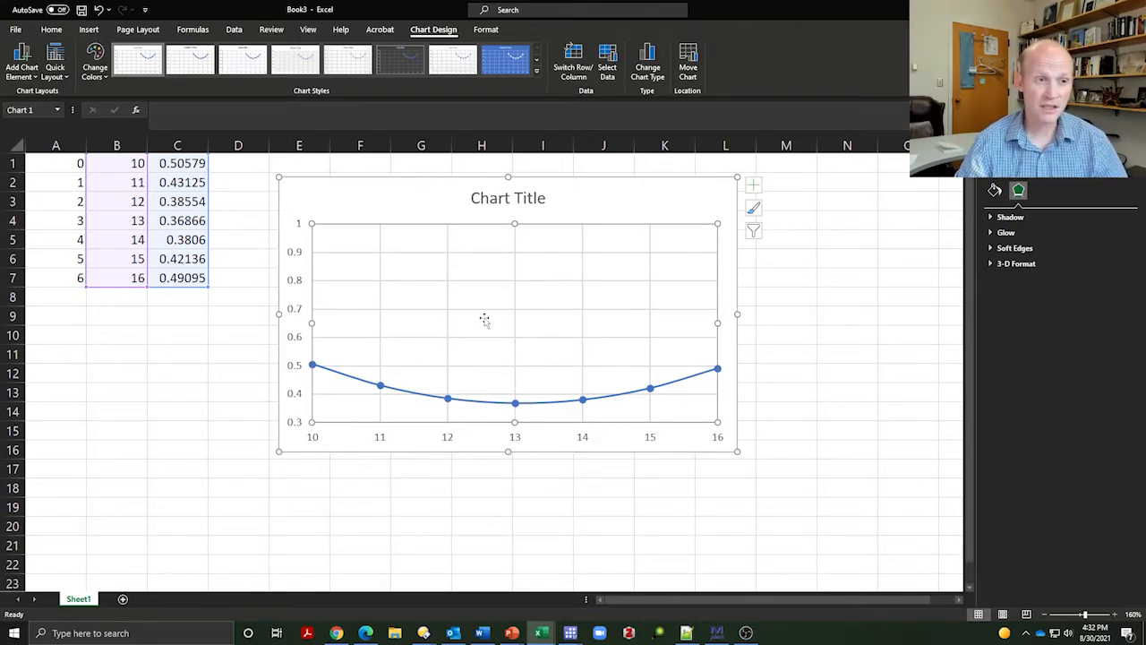
click(57, 75)
click(30, 72)
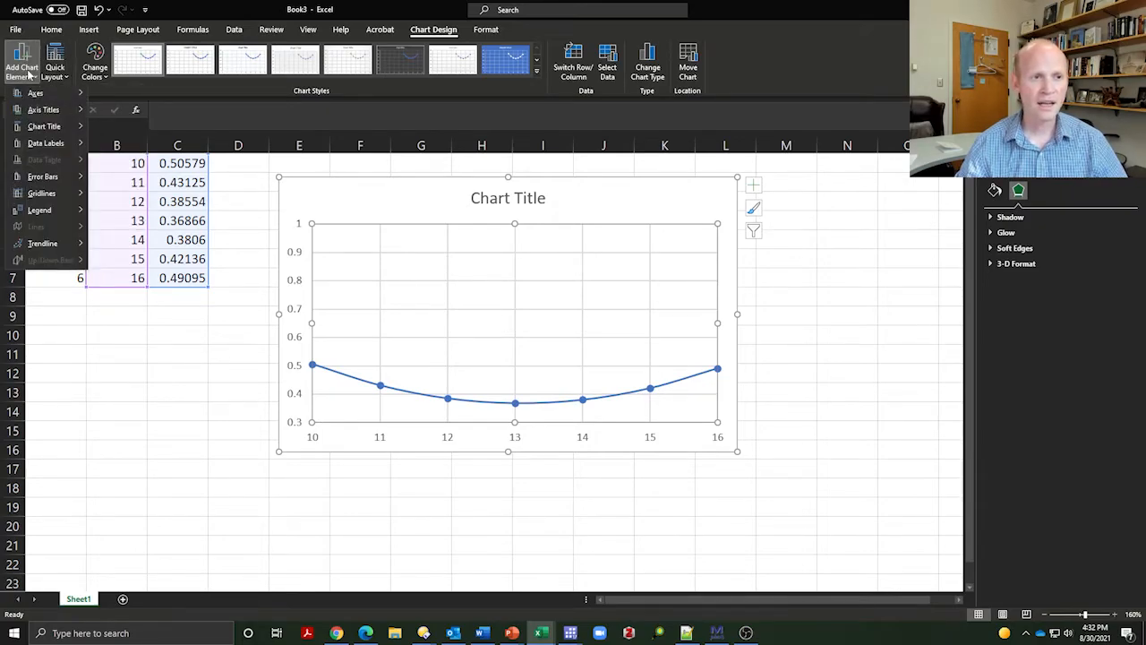
mouse_move(49, 204)
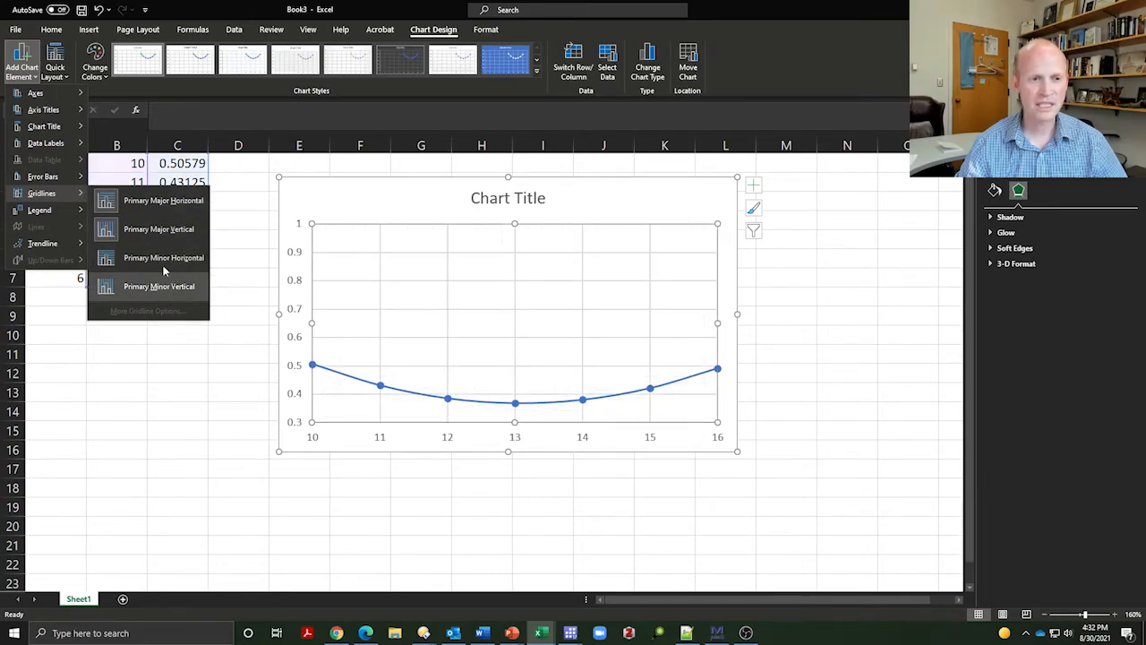
click(378, 274)
drag(365, 185, 348, 187)
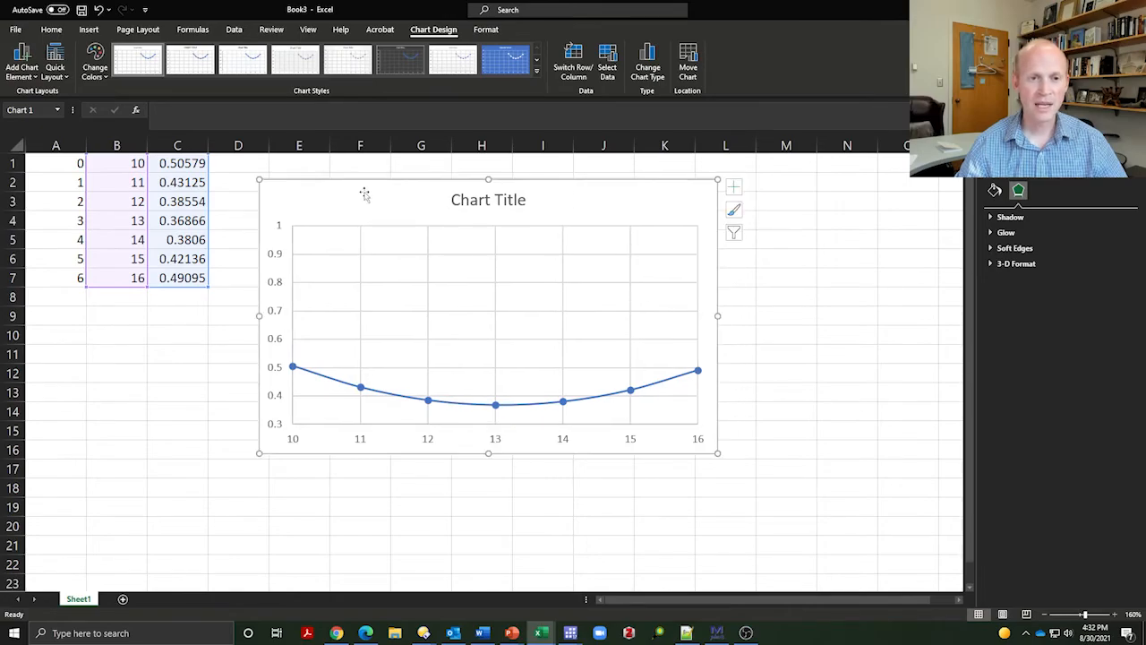
click(790, 244)
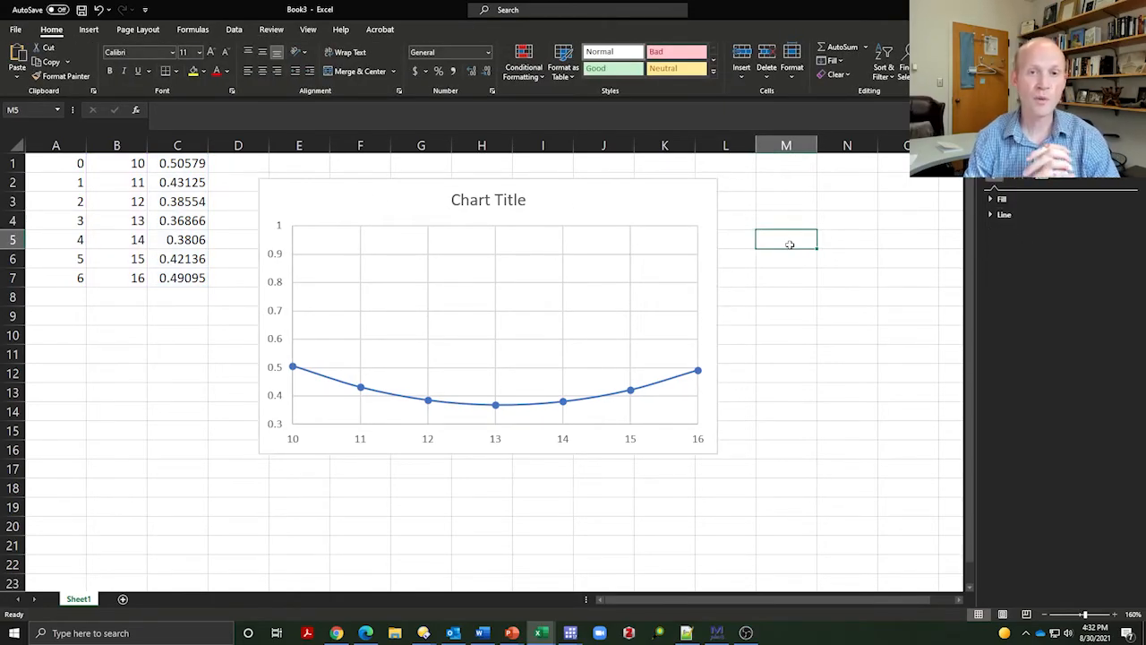